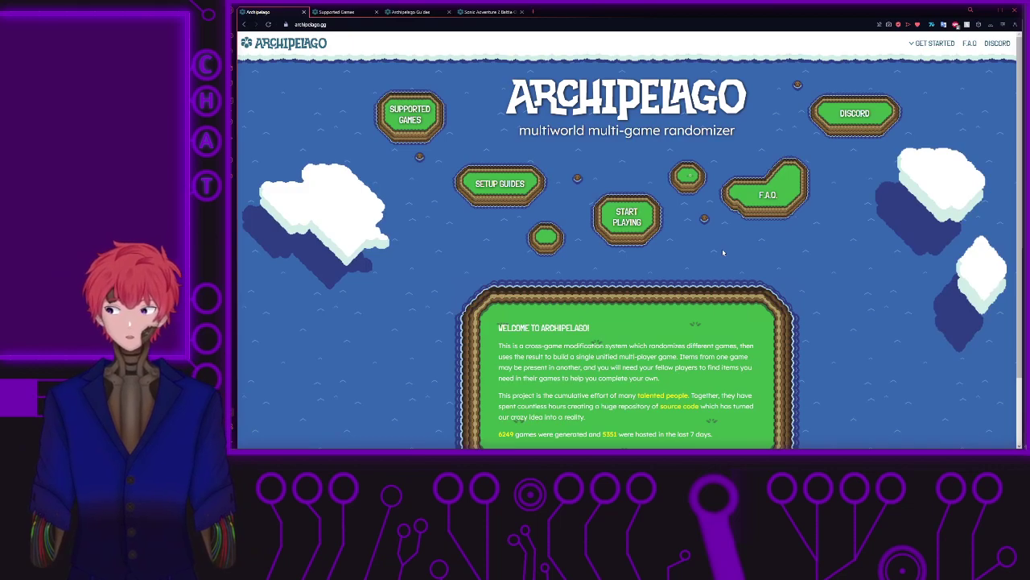
Step: Look up Sonic Adventure 2 Battle among the supported games and open its English multiworld setup guide to read the DLC requirement
click(411, 109)
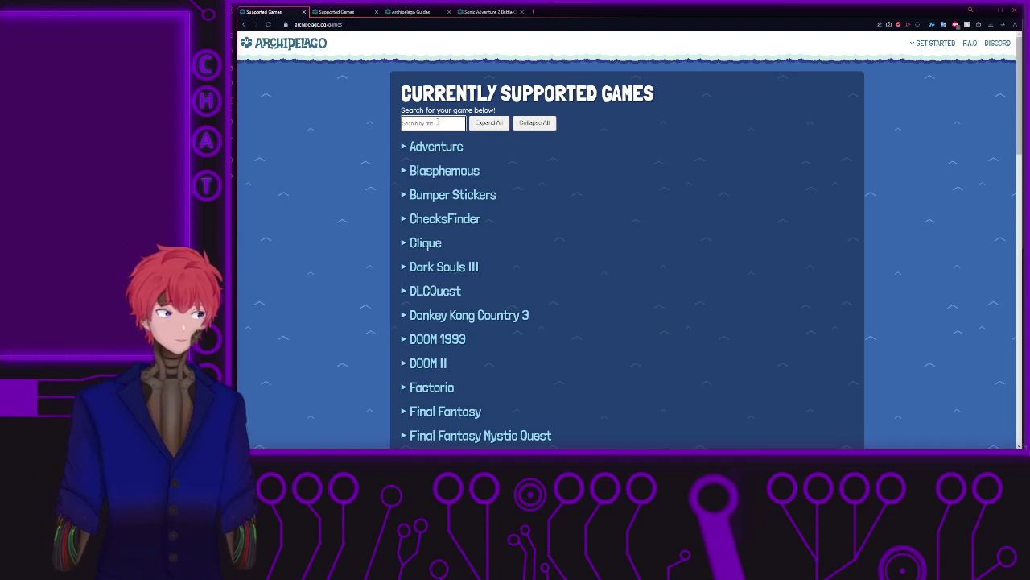
click(437, 122)
text(son)
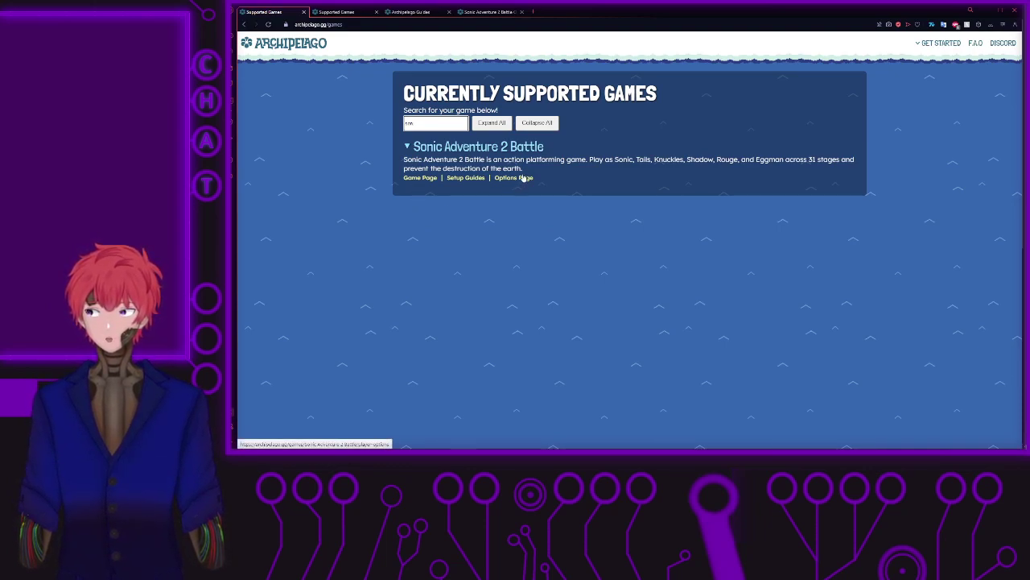
click(463, 178)
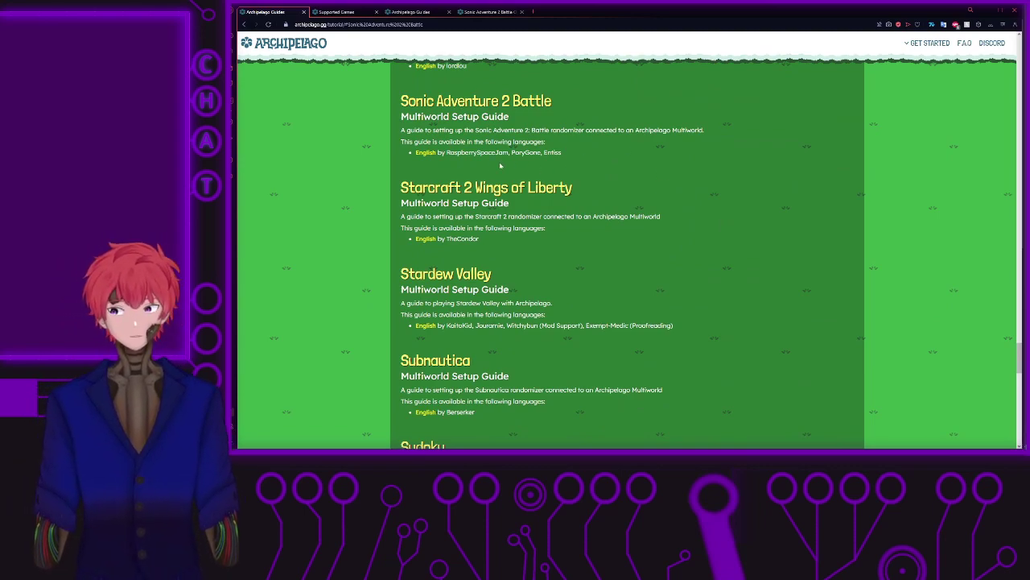
click(425, 155)
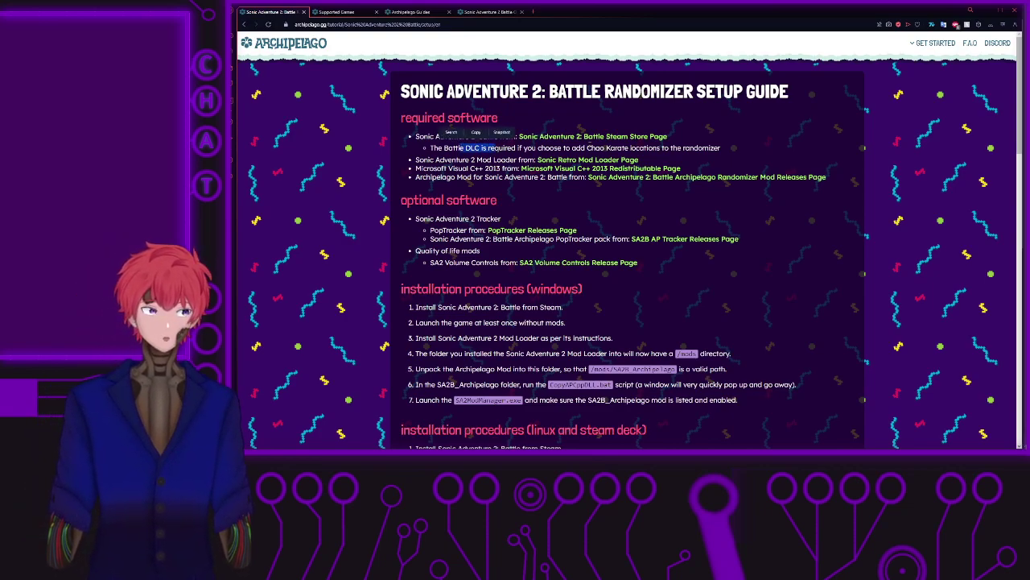
drag(588, 148, 659, 148)
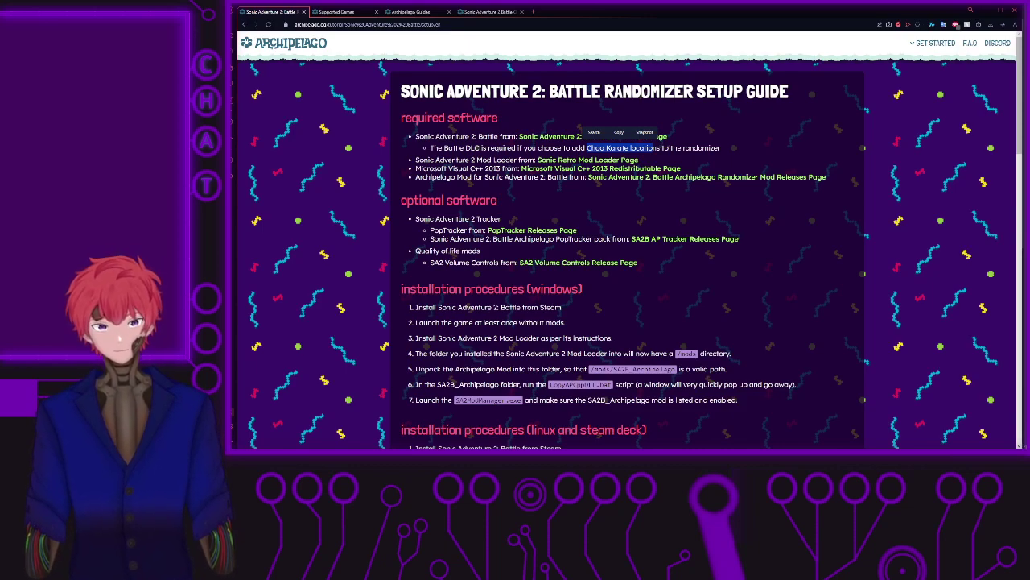
click(738, 160)
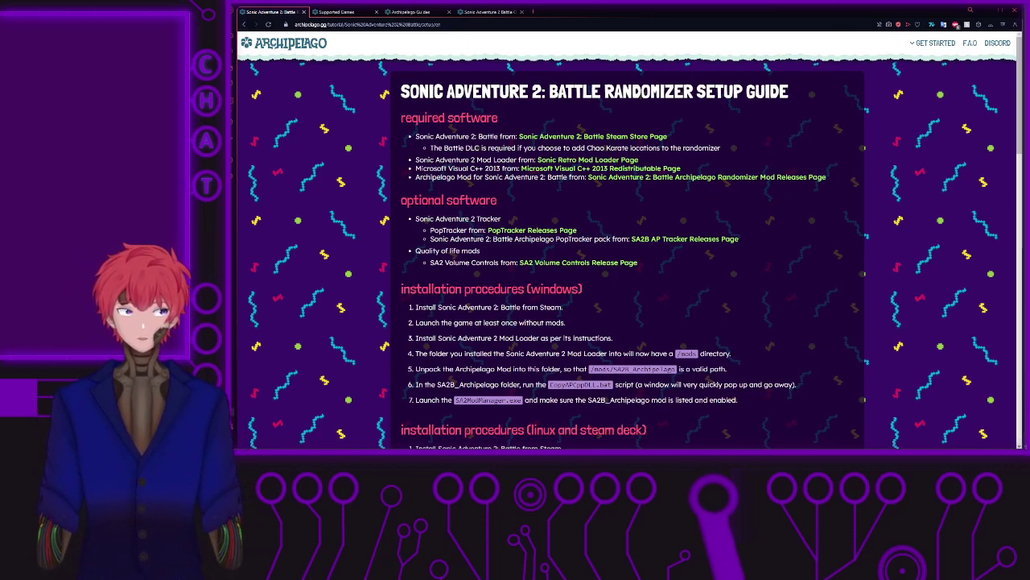
Step: Switch to Steam, browse the local files of Sonic Adventure 2, and move the game folder window out of the way
key(alt+Tab)
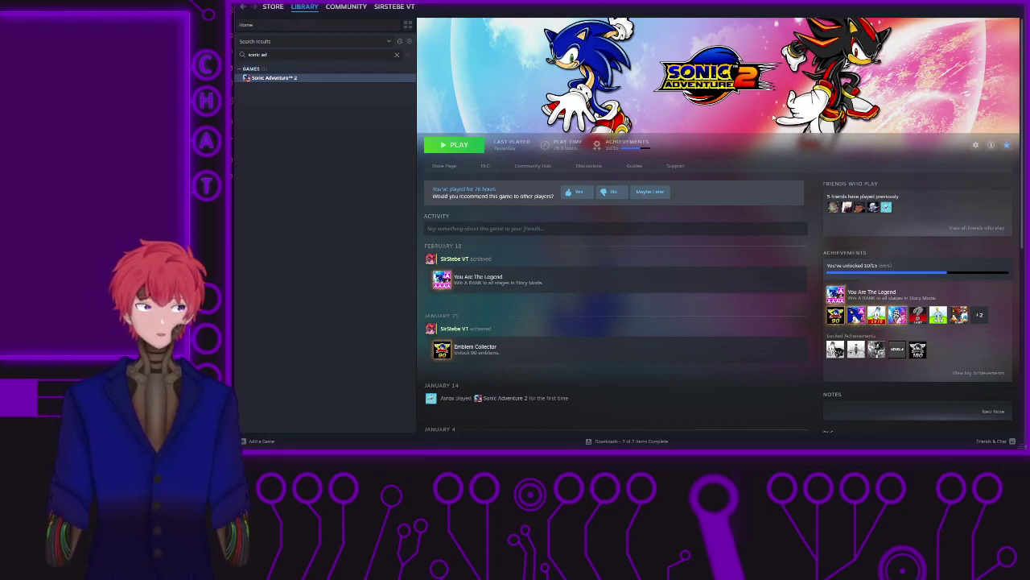
click(344, 80)
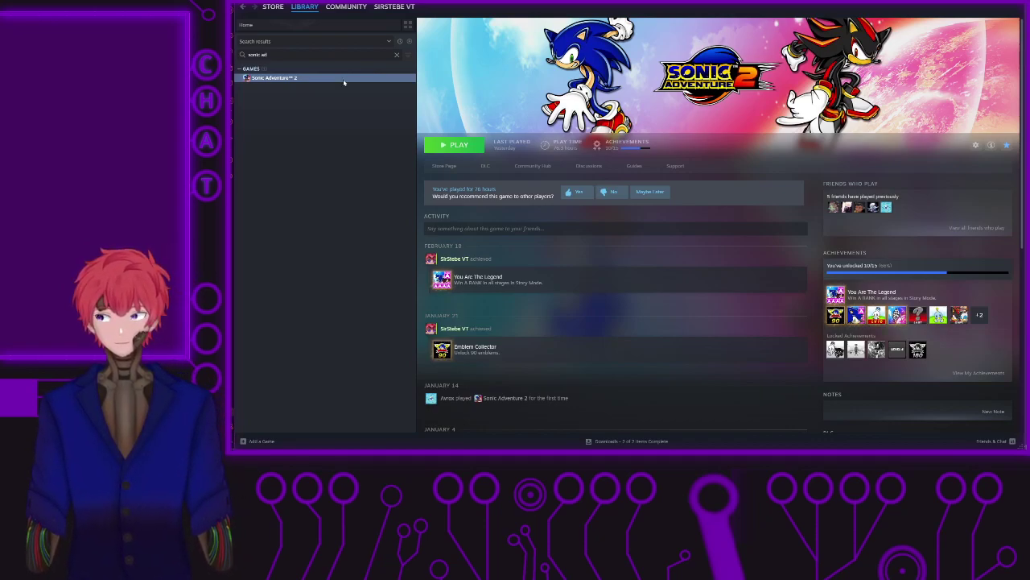
right_click(344, 82)
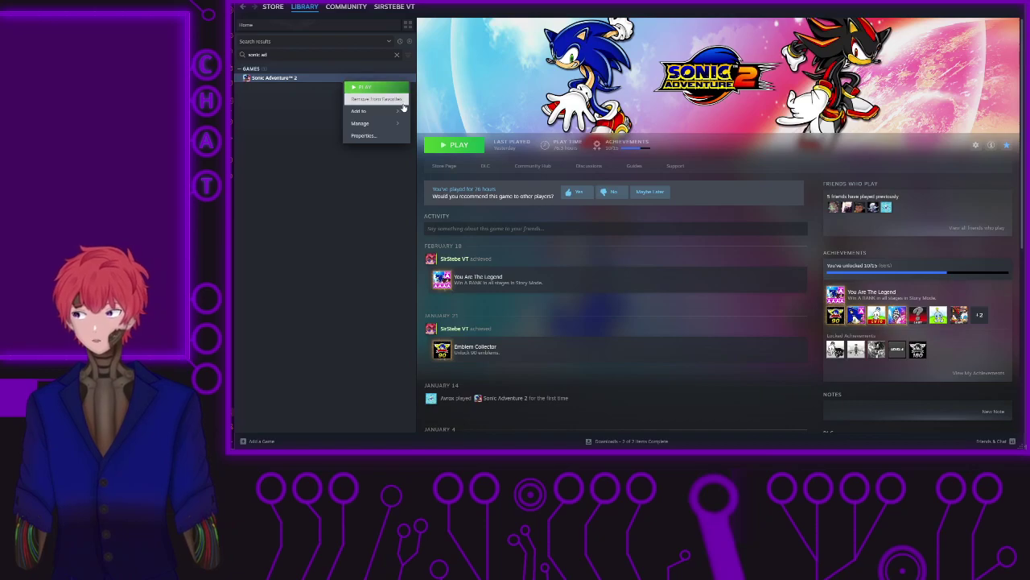
mouse_move(371, 123)
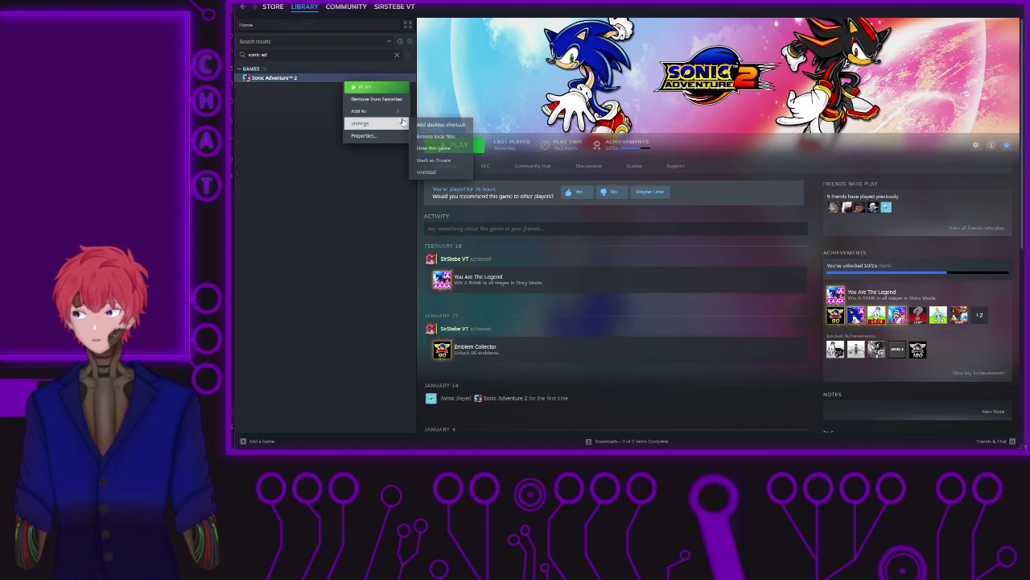
click(464, 136)
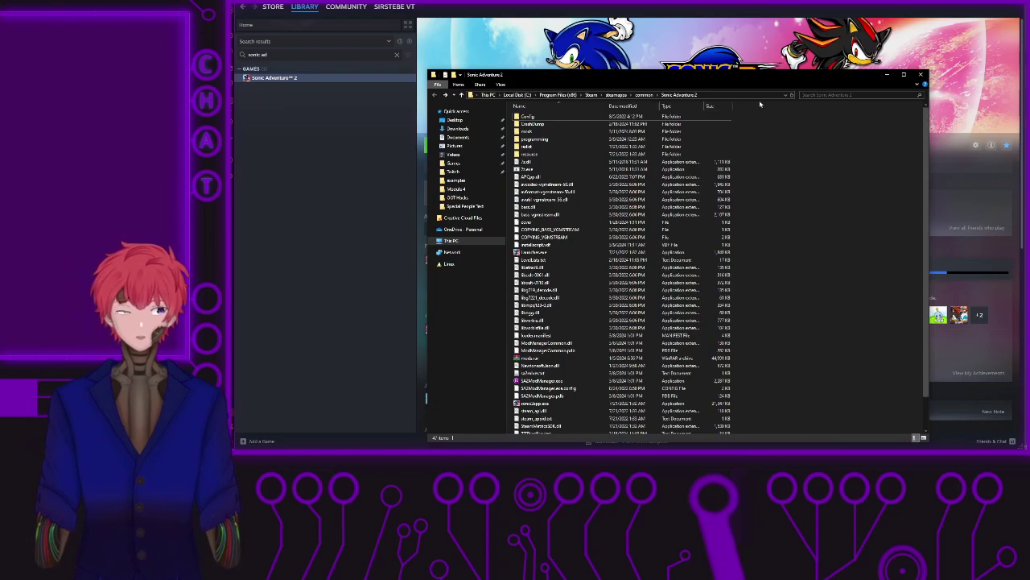
drag(750, 79, 1026, 352)
drag(907, 351, 1026, 424)
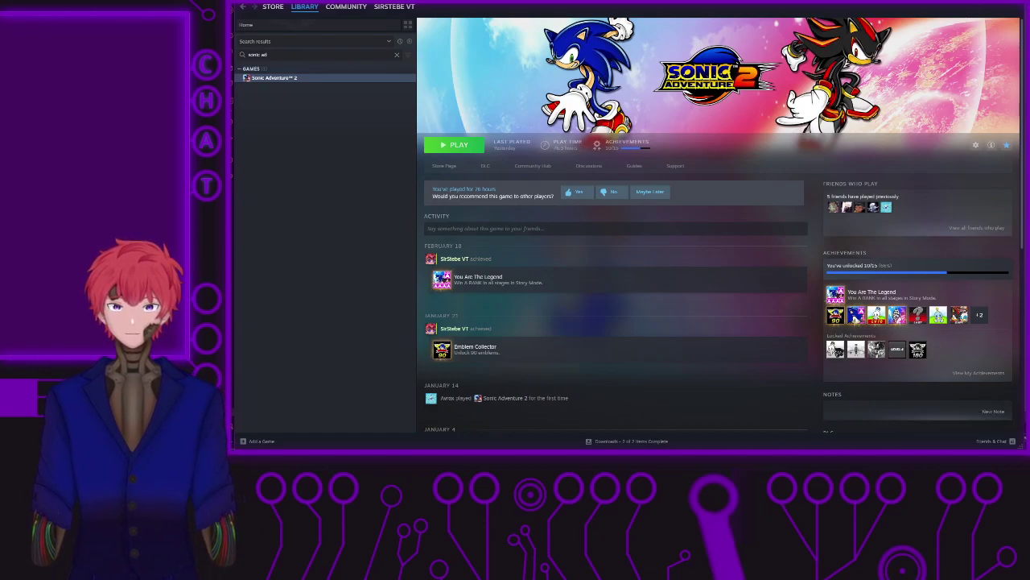
Step: Return to the browser, download the SA2 Mod Loader from its Sonic Retro page, and open the SA2ModLoader.7z archive
key(alt+Tab)
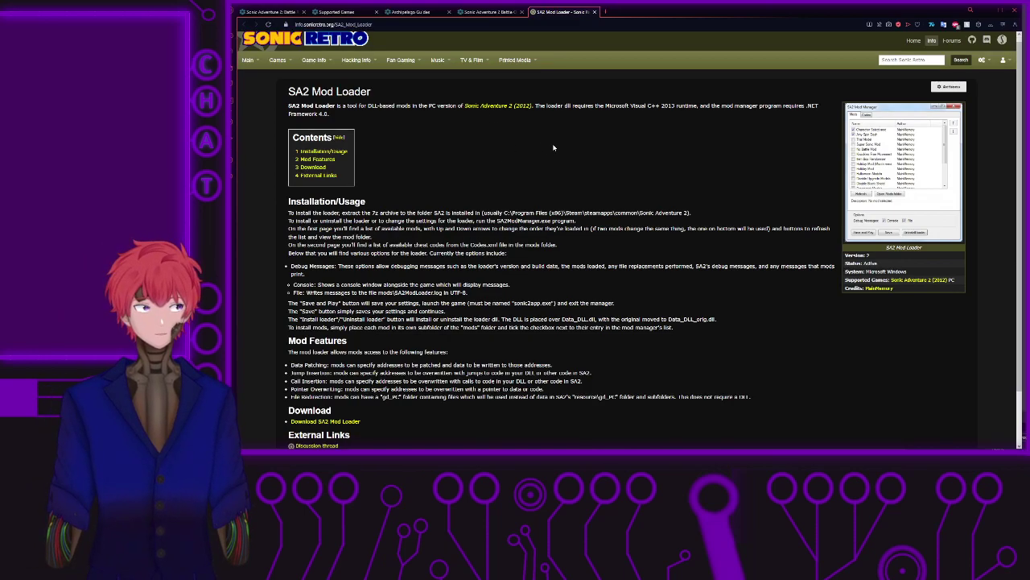
scroll(555, 153, down, 2)
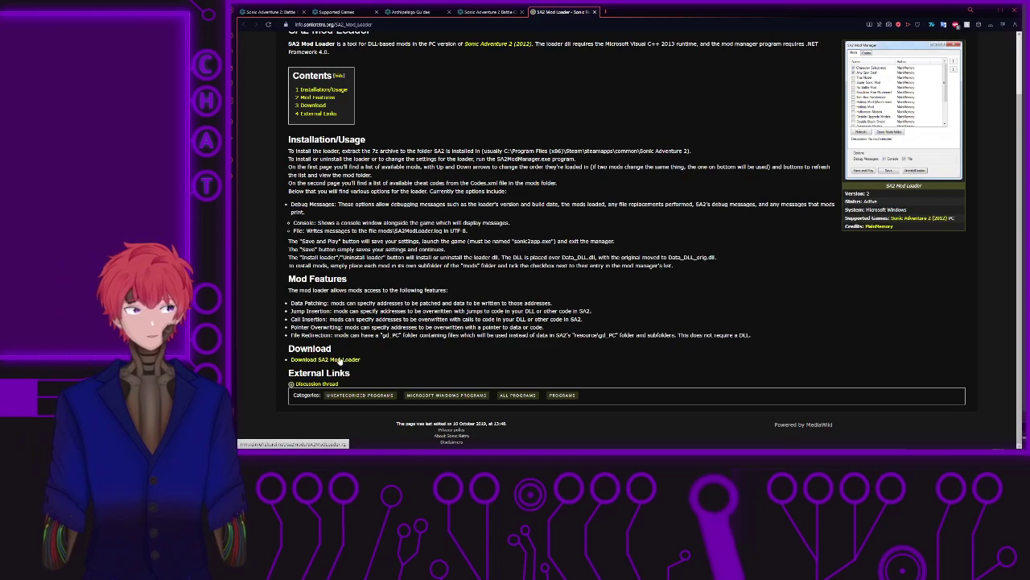
click(330, 363)
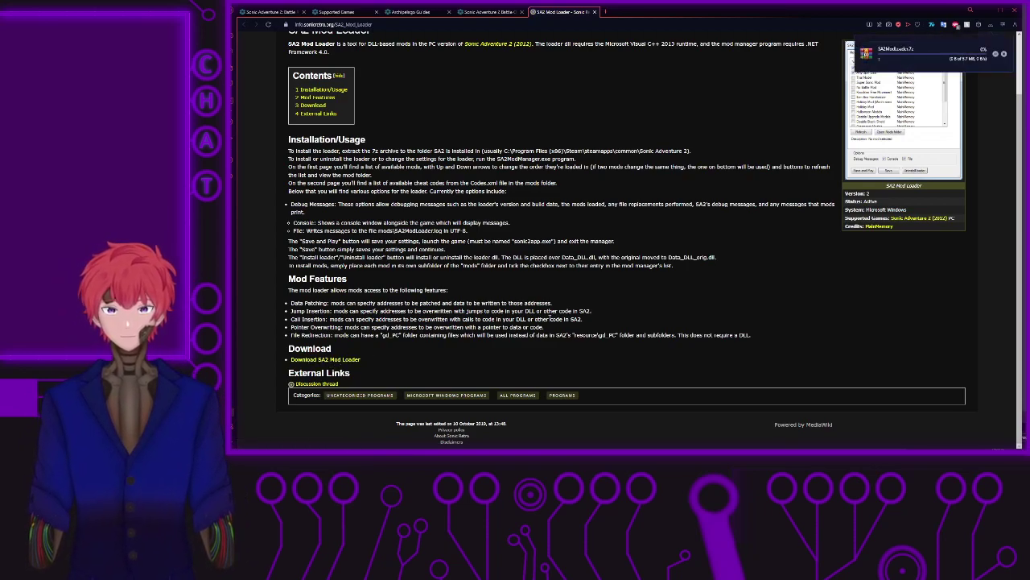
click(930, 50)
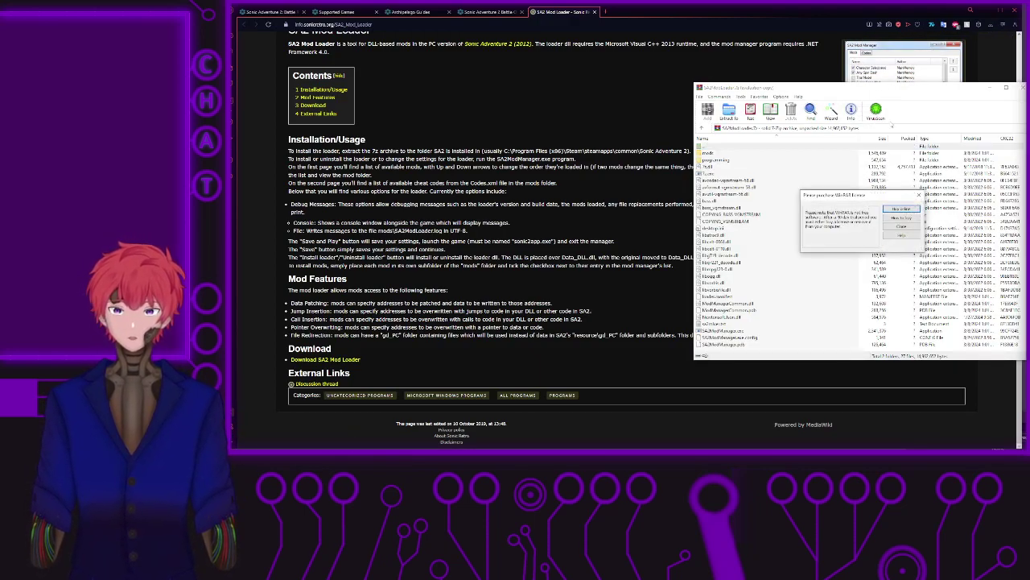
click(919, 195)
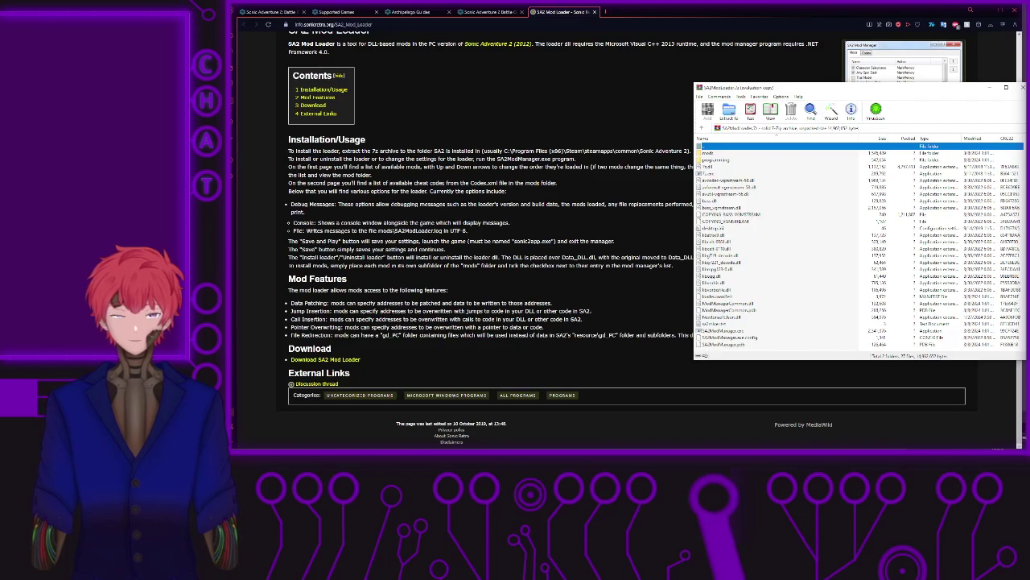
Step: Extract all mod loader files into the Sonic Adventure 2 game folder, replacing the existing files, and close the archive
key(alt+Tab)
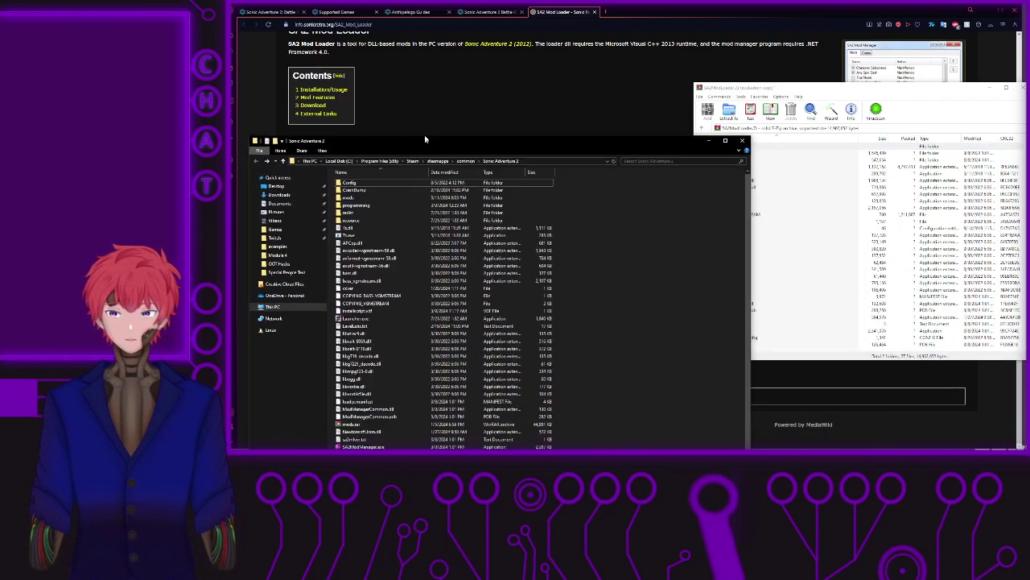
drag(425, 139, 360, 27)
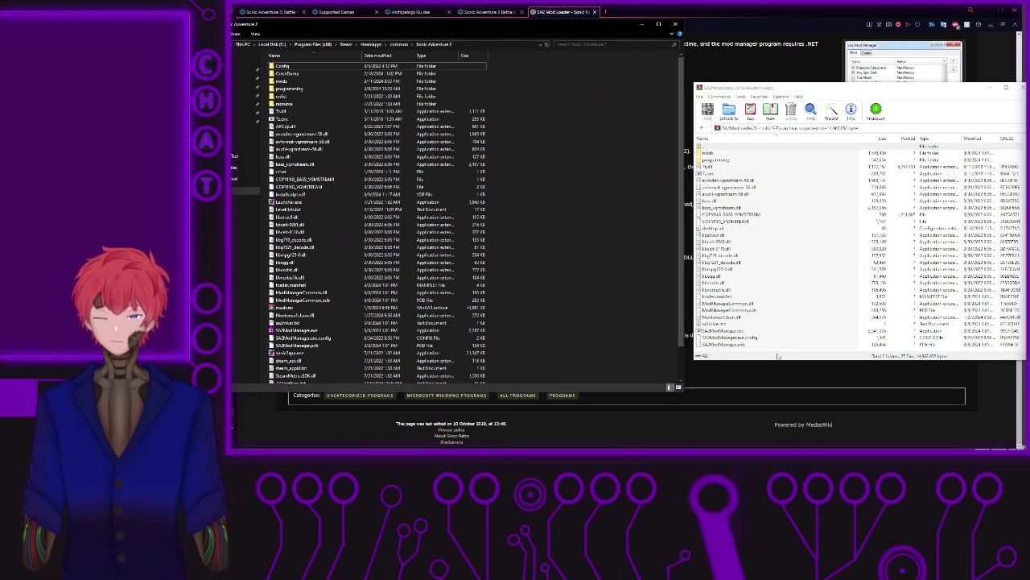
drag(793, 363, 793, 383)
drag(755, 354, 470, 241)
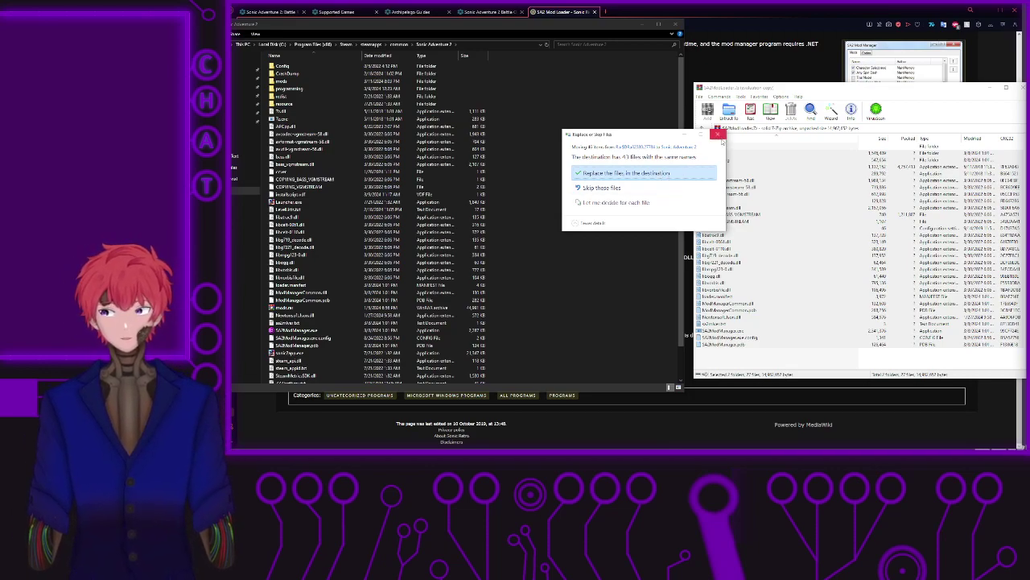
click(619, 173)
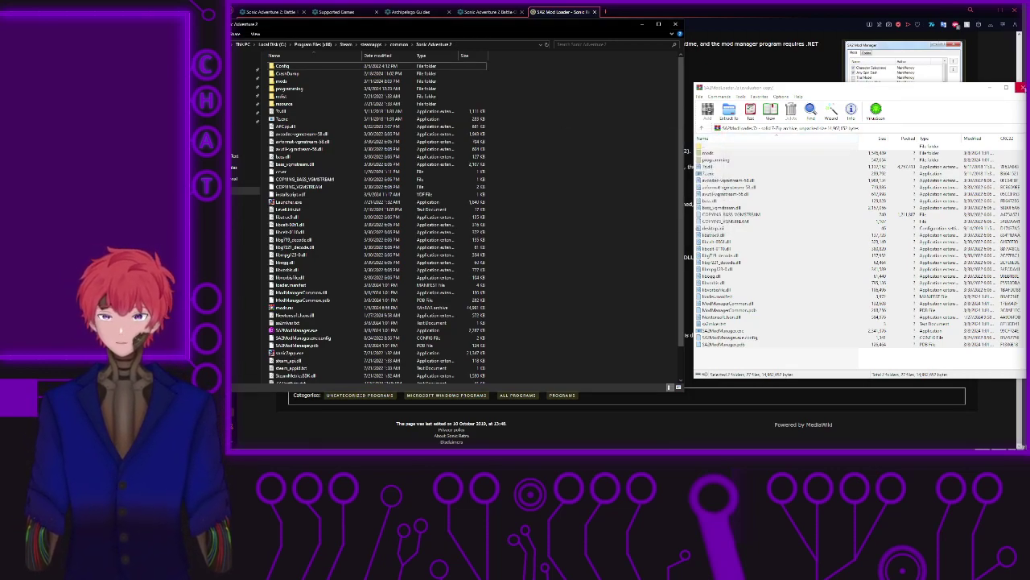
click(1021, 87)
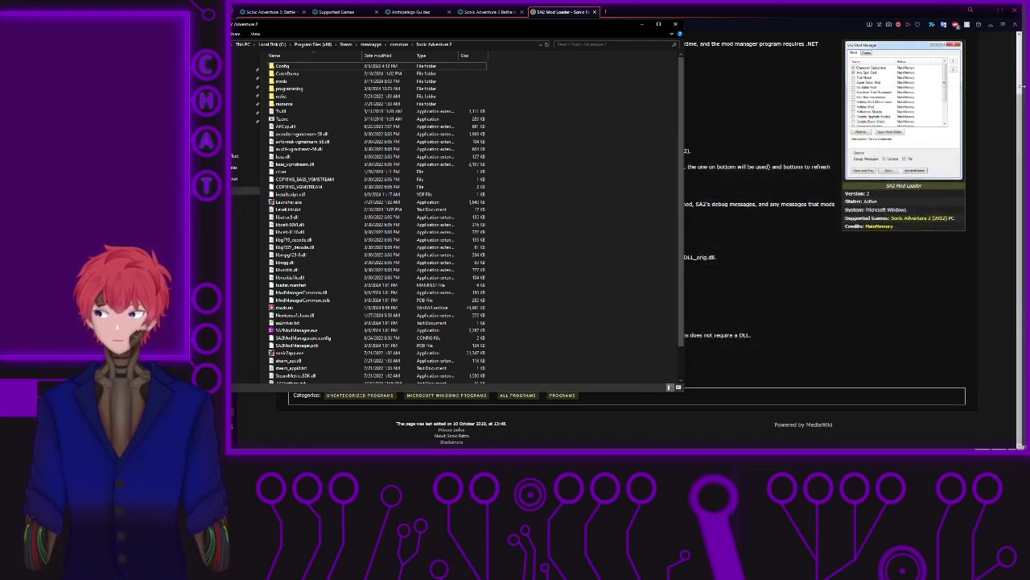
Step: Launch SA2ModManager.exe from the game folder to check its mod list, and close the manager
click(660, 24)
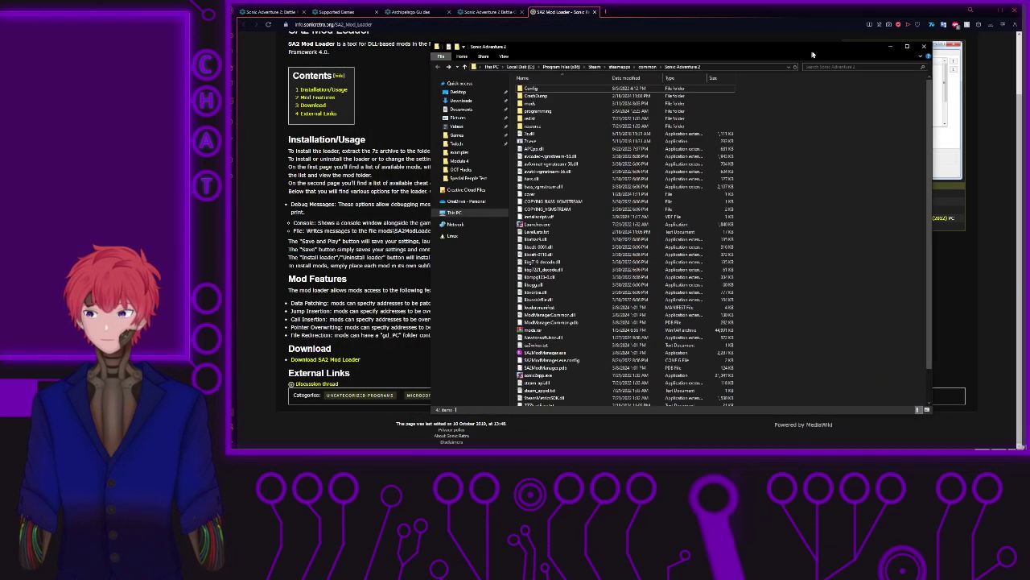
click(559, 354)
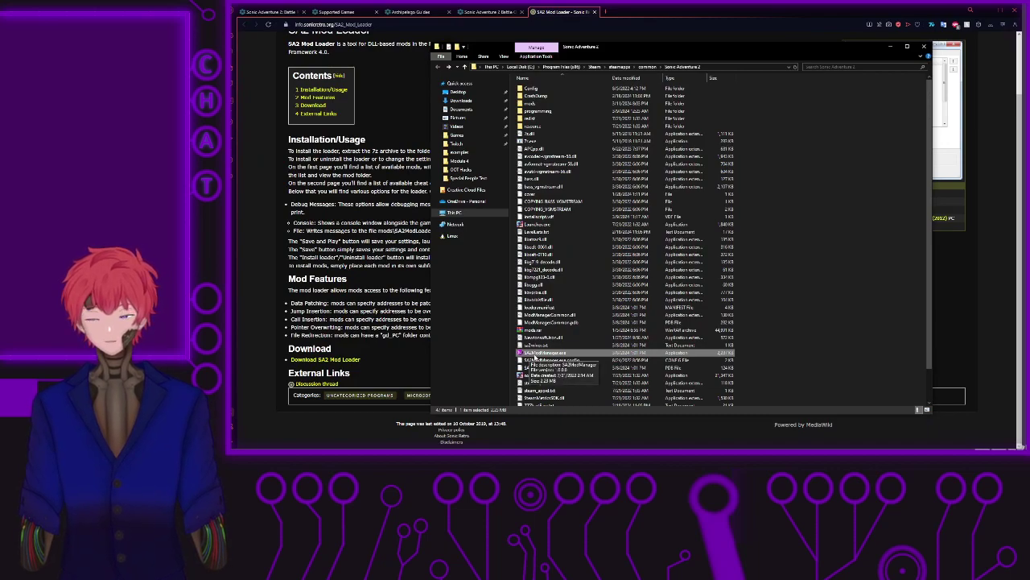
double_click(533, 357)
drag(880, 93, 847, 100)
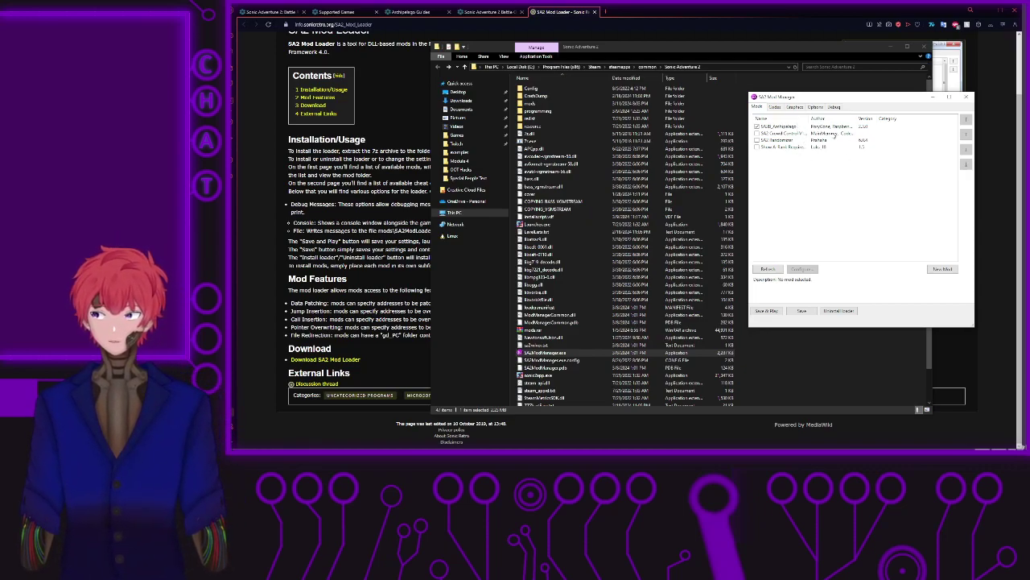
click(969, 97)
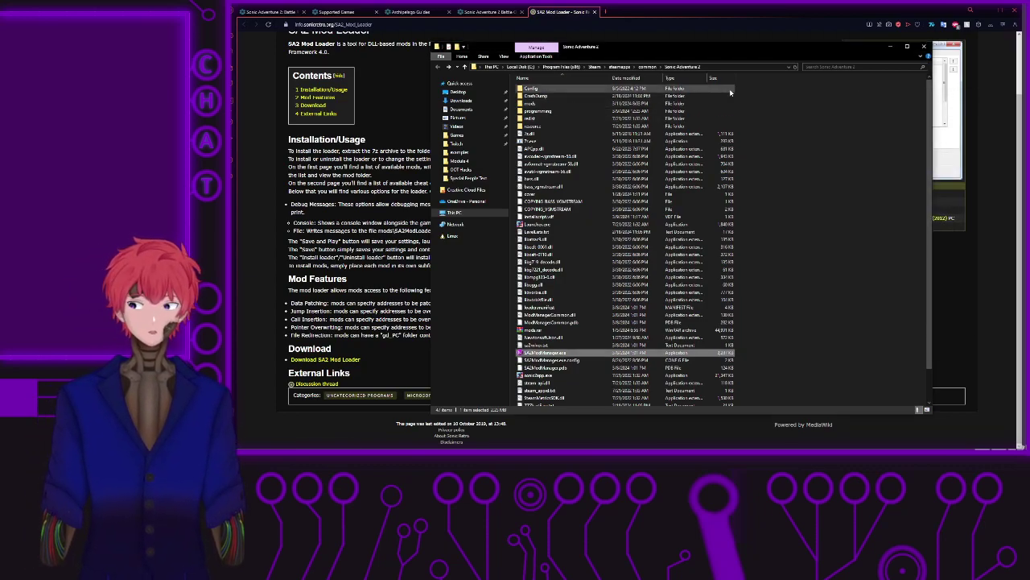
Step: Open the game's mods folder and download SA2B_Archipelago_v2.3.0.zip from the releases page linked in the setup guide
double_click(545, 104)
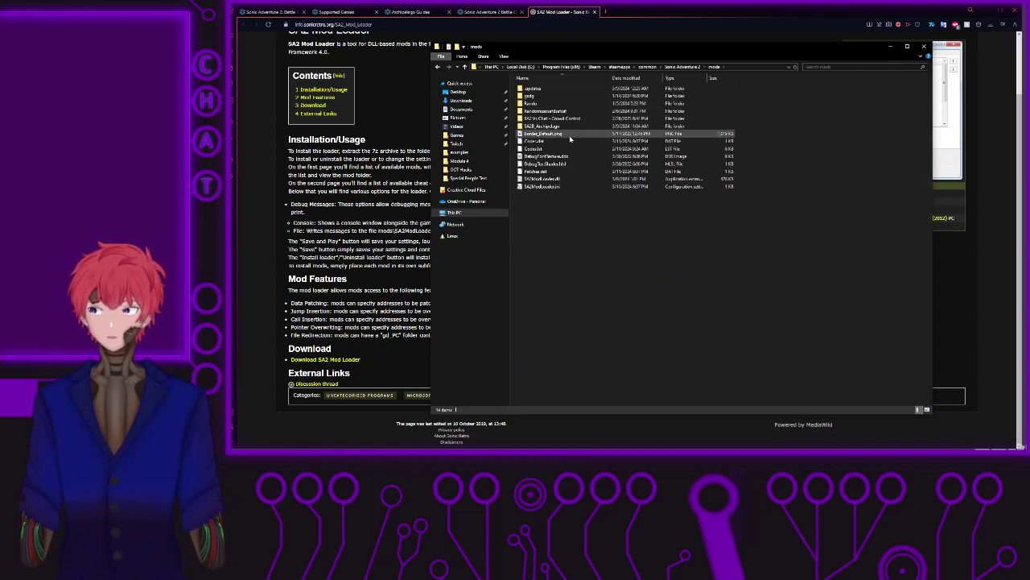
drag(662, 42, 974, 372)
click(272, 12)
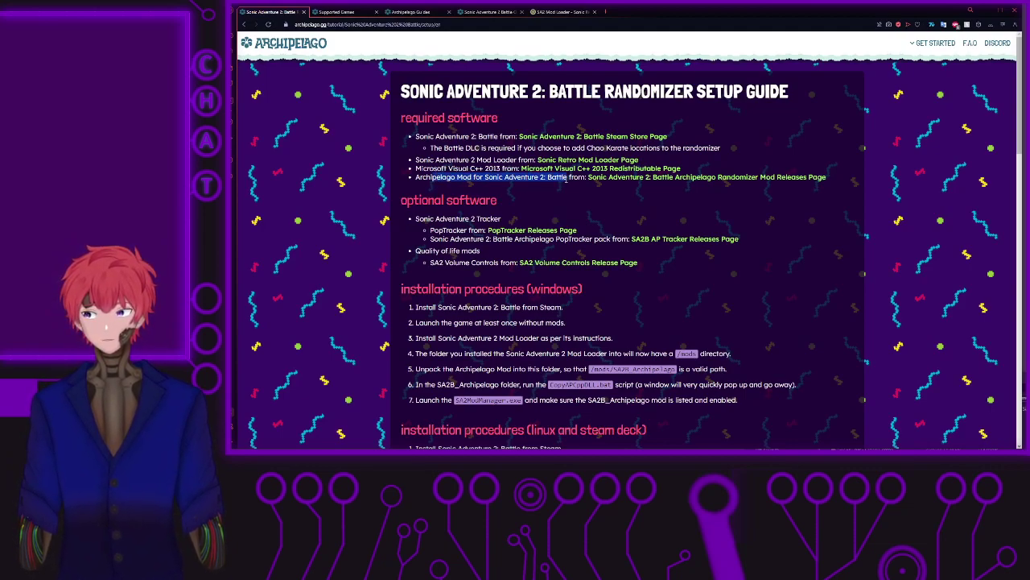
click(665, 180)
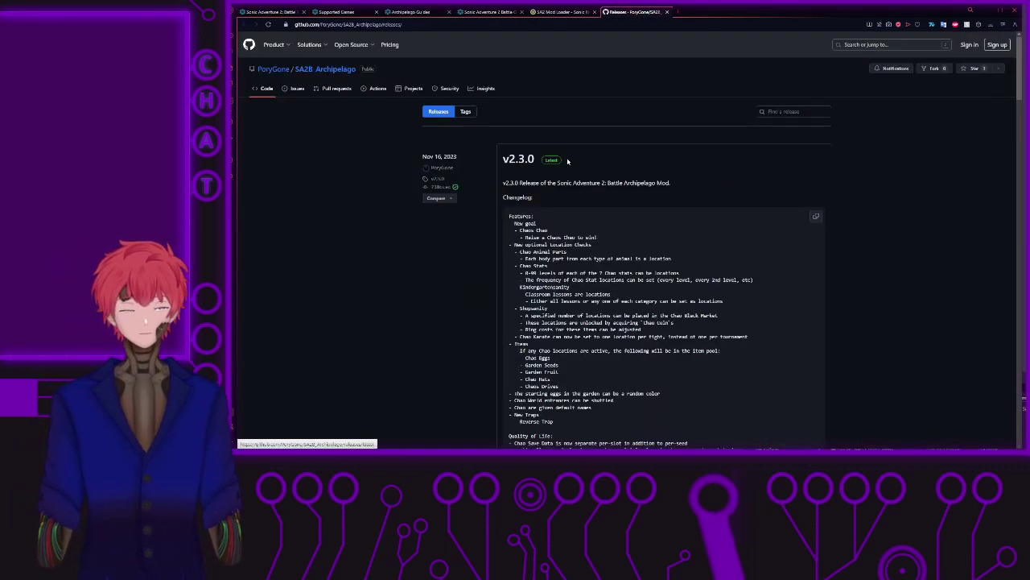
scroll(580, 201, down, 10)
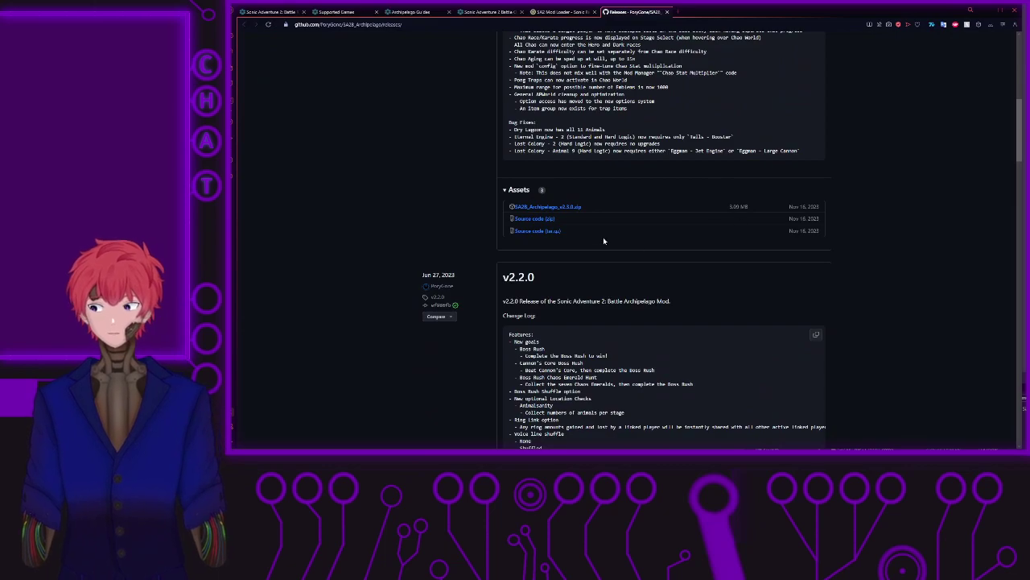
click(561, 209)
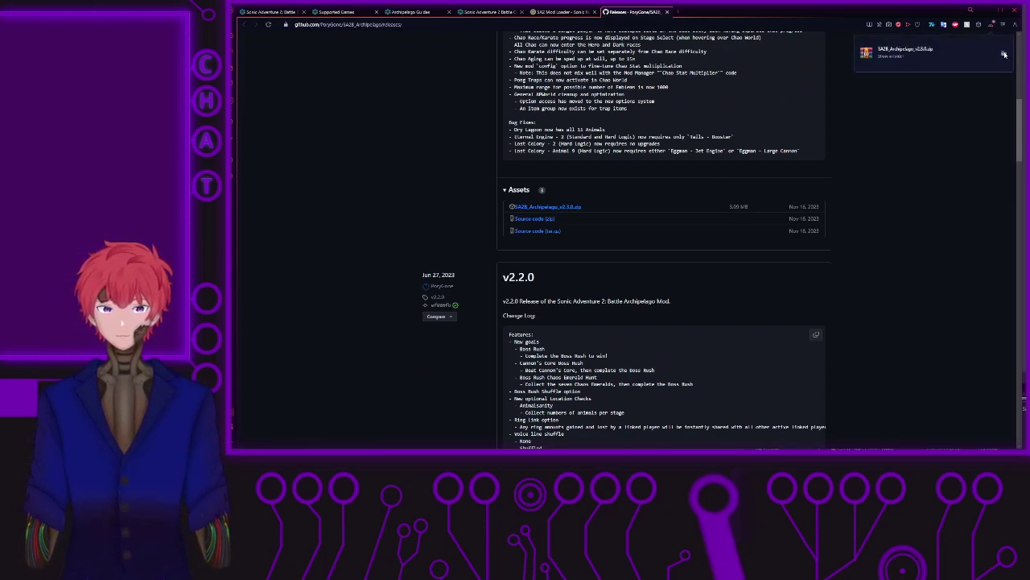
Step: Open the downloaded SA2B_Archipelago zip, extract its SA2B_Archipelago folder into the game's mods folder, replacing existing files, and close the archive
click(1003, 54)
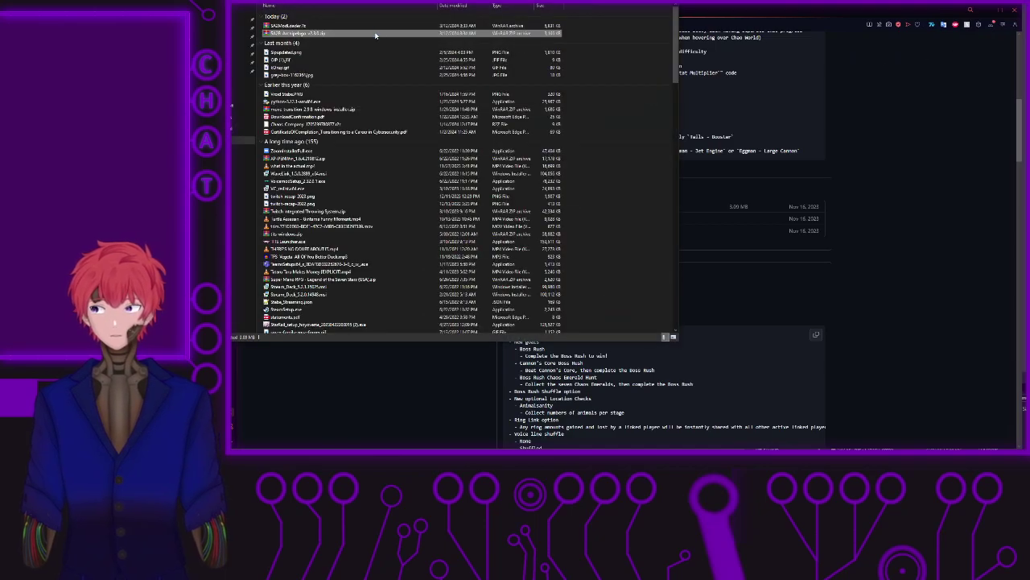
double_click(375, 35)
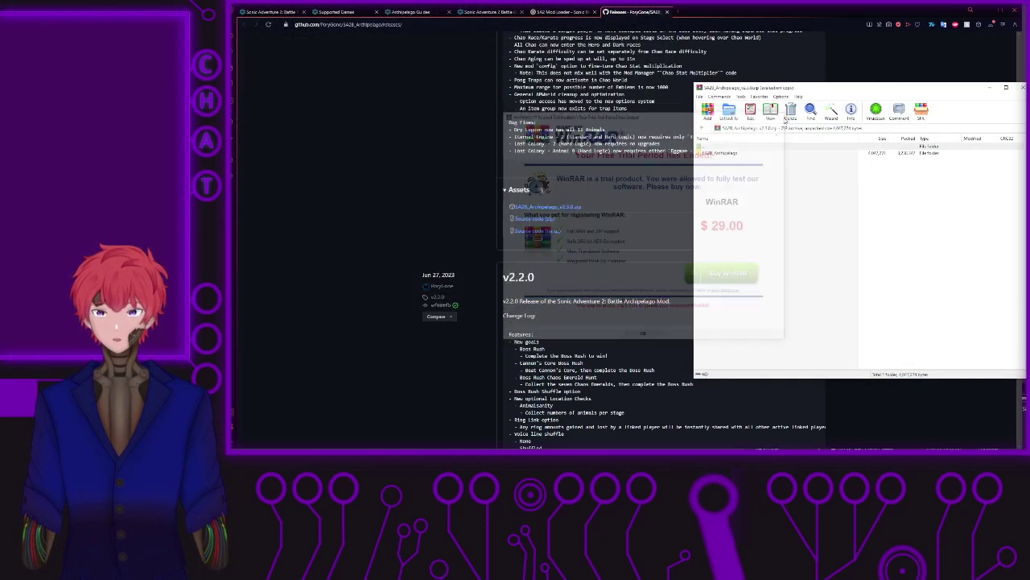
drag(730, 89, 330, 65)
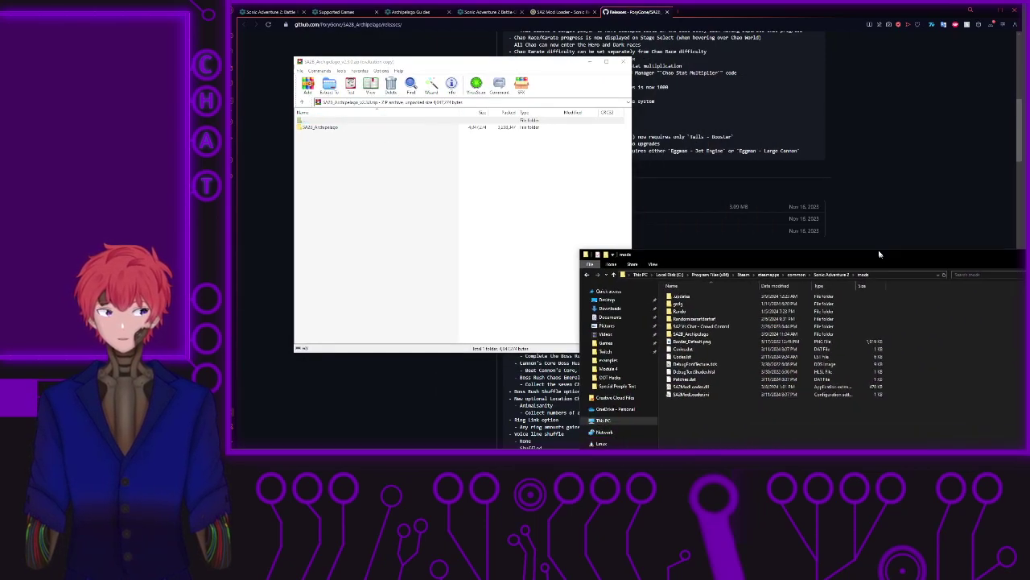
drag(875, 247, 910, 62)
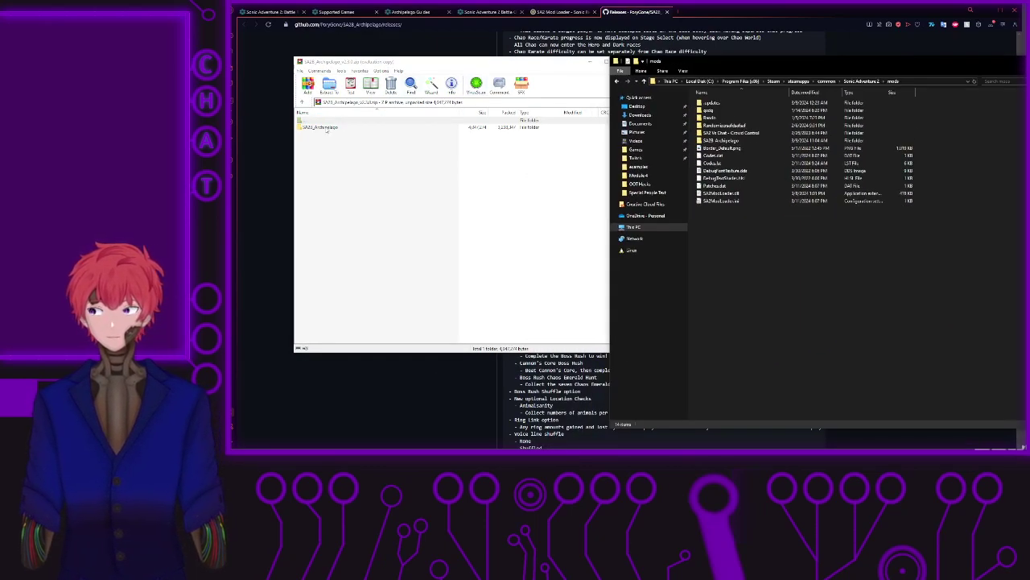
drag(321, 128, 772, 265)
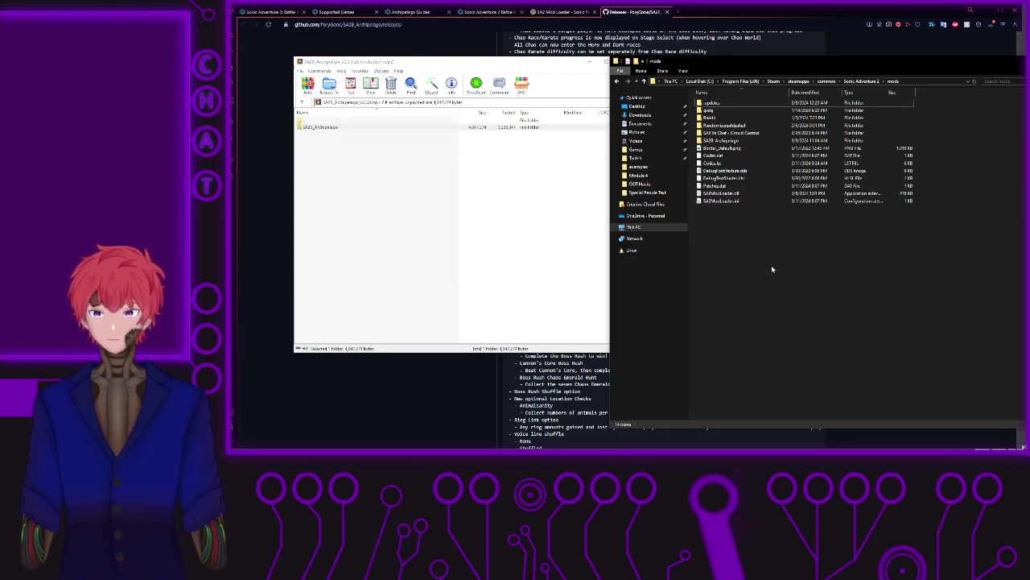
click(718, 136)
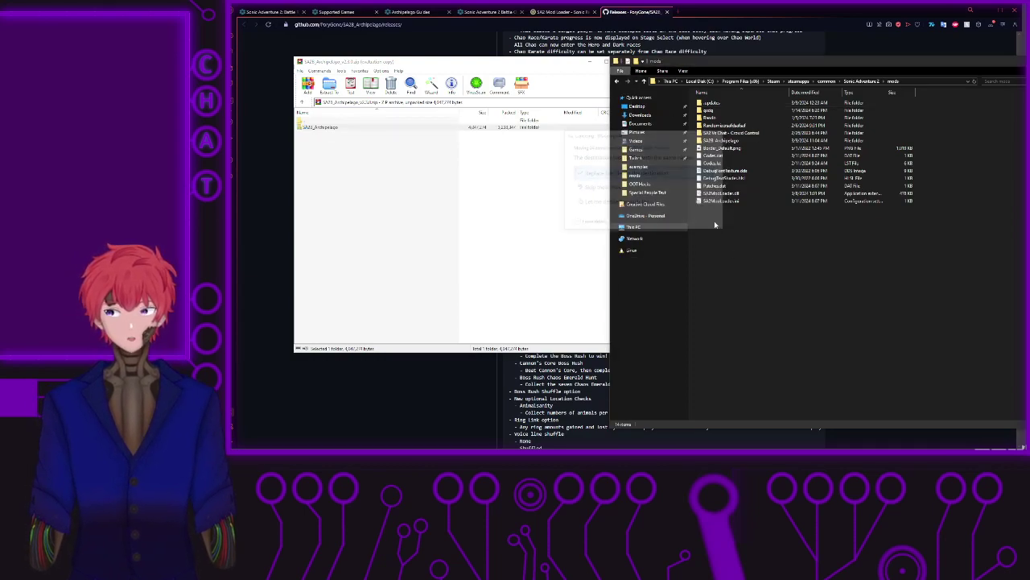
click(554, 66)
click(623, 61)
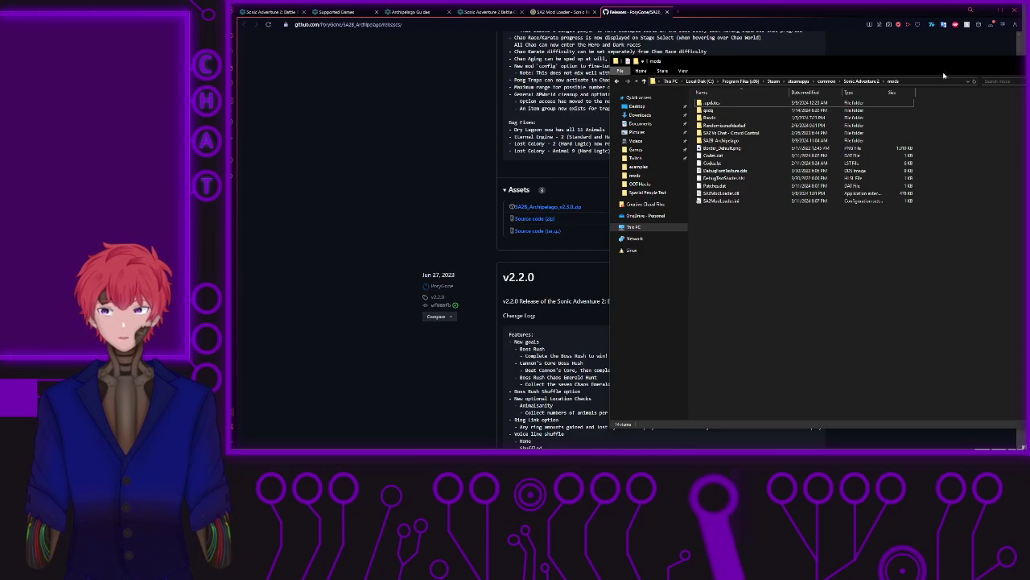
Step: Launch SA2ModManager.exe from the Sonic Adventure 2 folder, make sure the SA2B_Archipelago mod is enabled, and move the manager aside
click(861, 82)
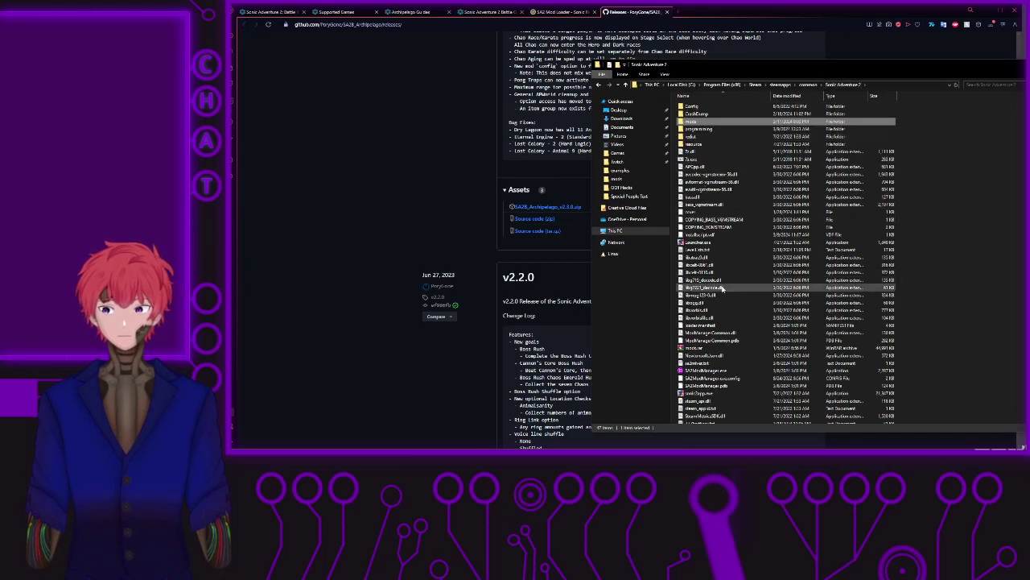
click(721, 371)
double_click(722, 371)
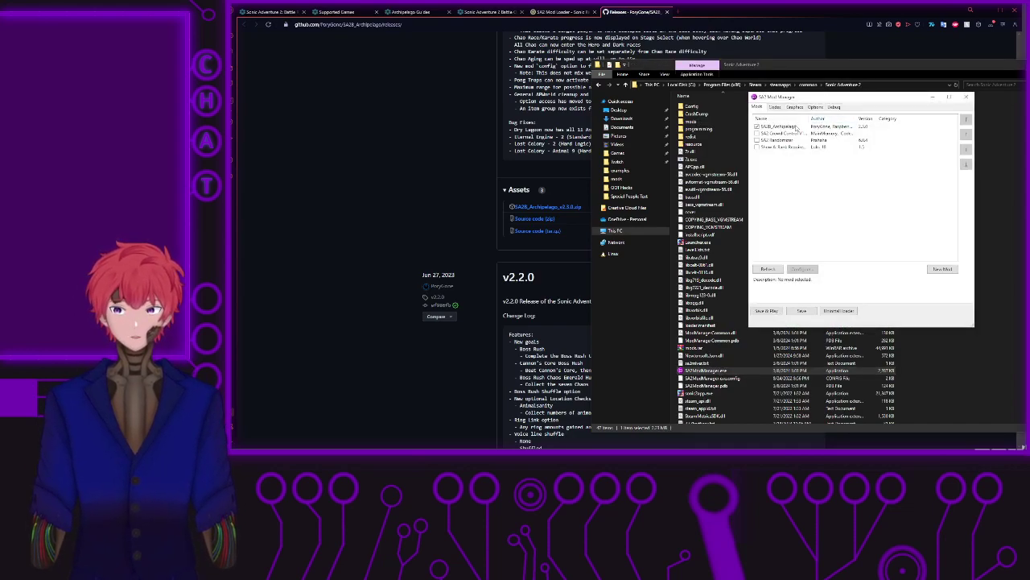
click(782, 127)
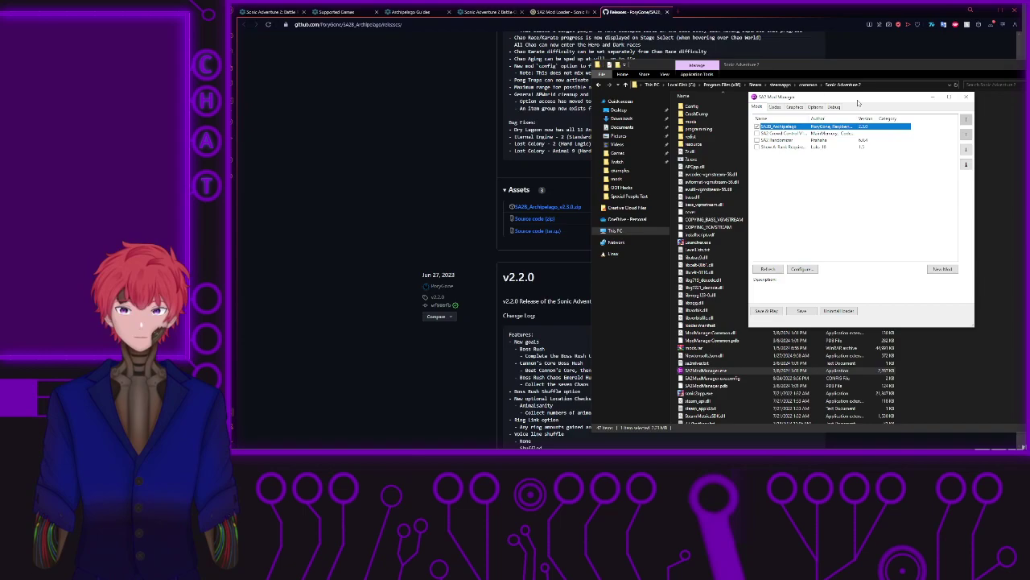
drag(878, 95, 918, 142)
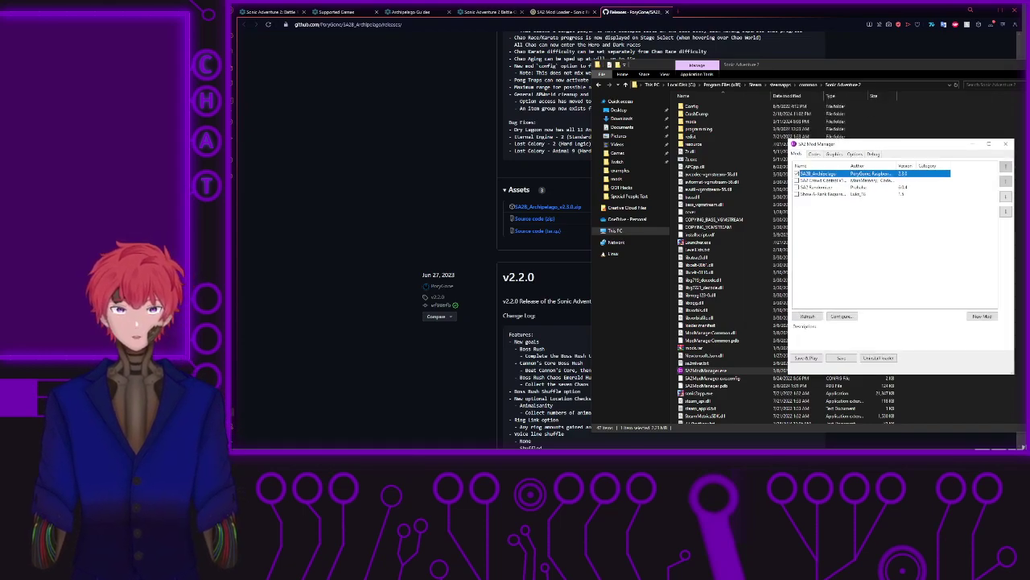
click(796, 173)
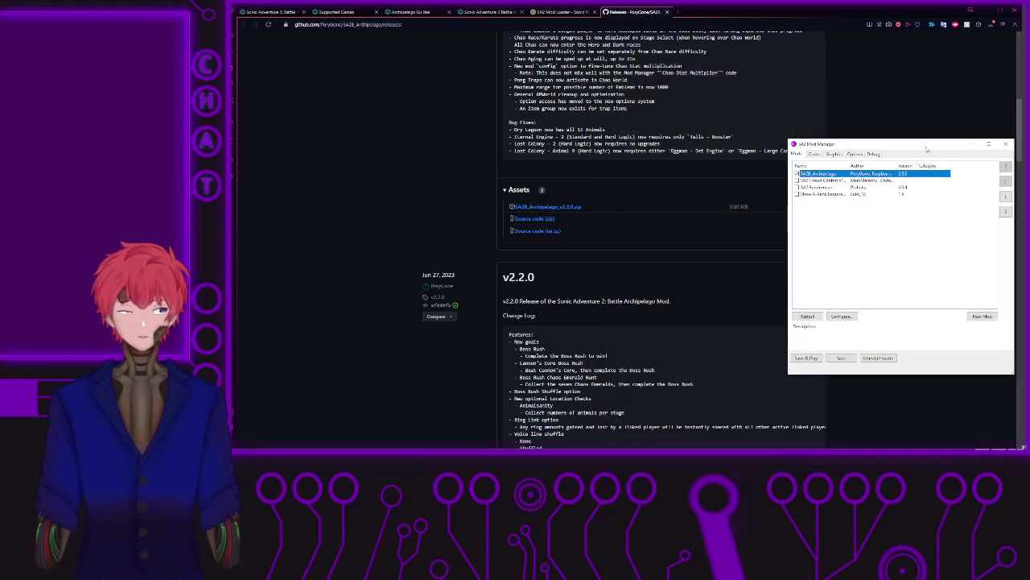
drag(930, 148, 1016, 376)
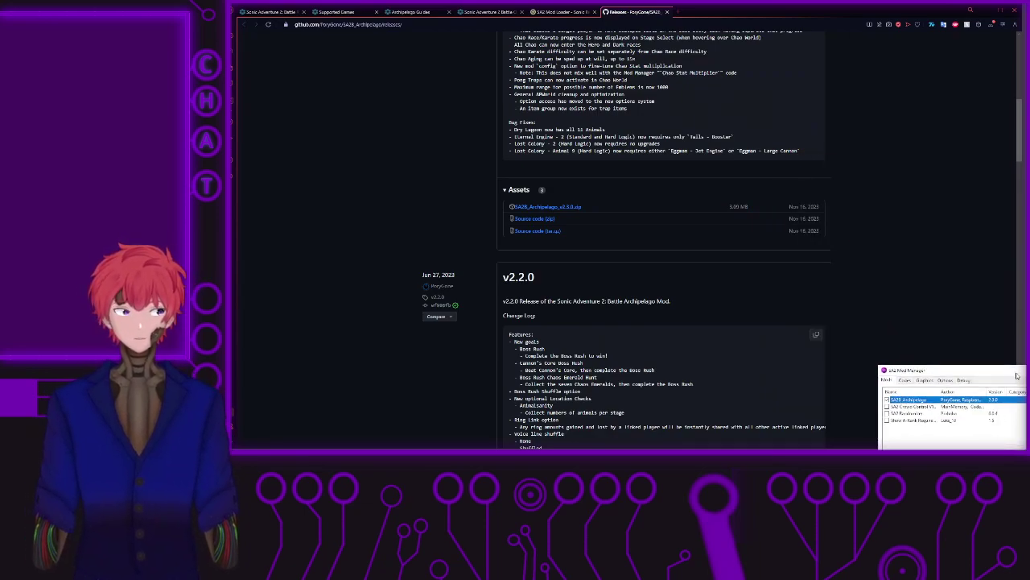
Step: Return to the Sonic Adventure 2 Battle setup guide and look over its installation procedures and troubleshooting sections
click(274, 12)
scroll(500, 190, down, 2)
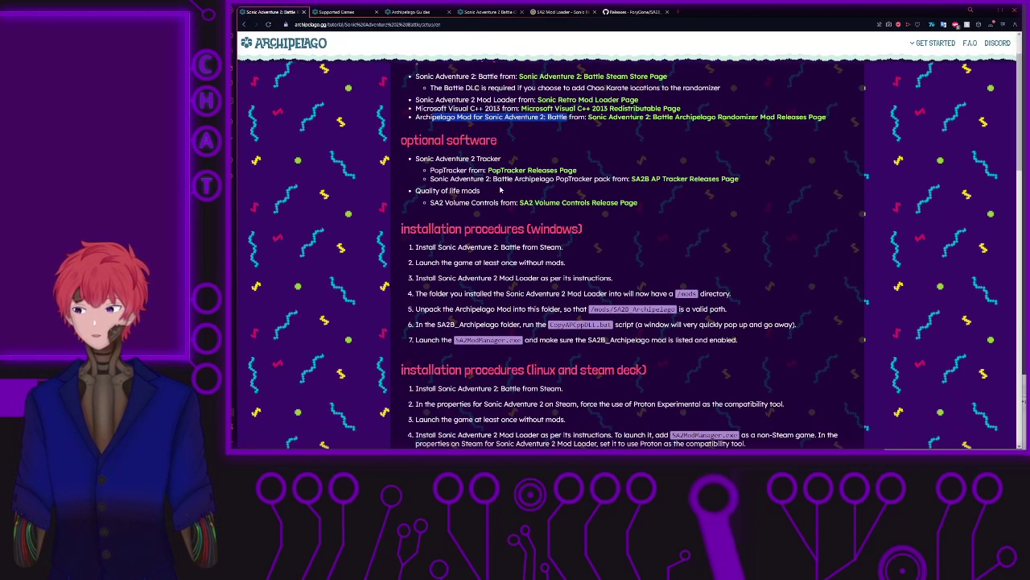
scroll(500, 189, down, 7)
scroll(500, 186, down, 6)
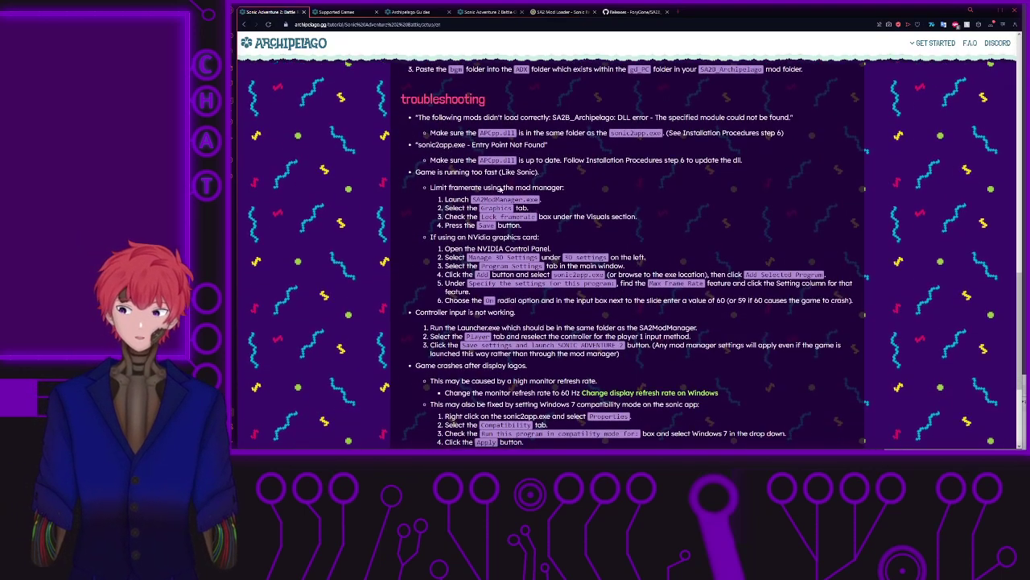
scroll(500, 185, up, 5)
scroll(500, 185, up, 10)
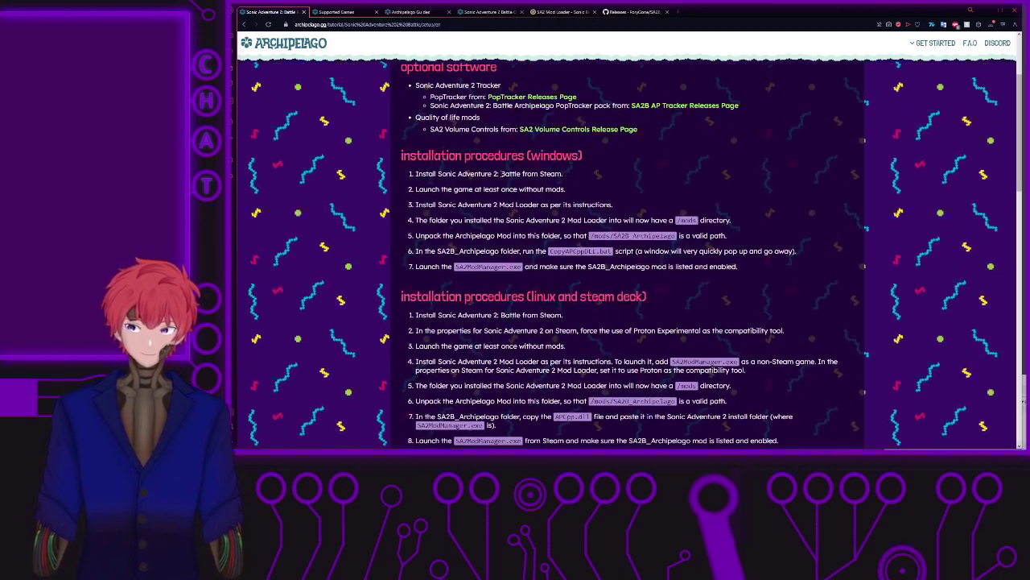
Step: Go back to Archipelago's supported games list, search for "son", and open the Sonic Adventure 2 Battle options page
key(alt+Left)
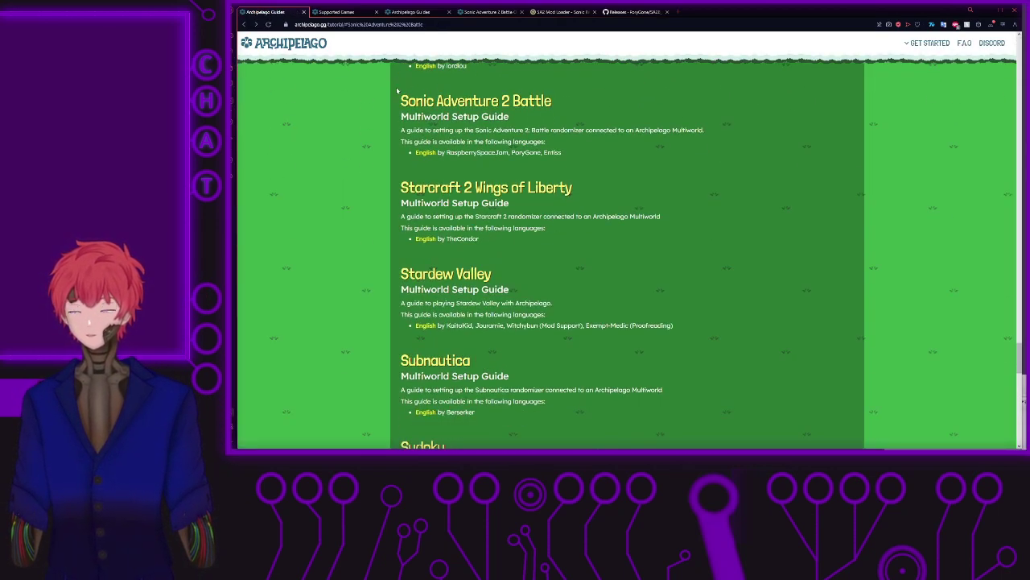
key(alt+Left)
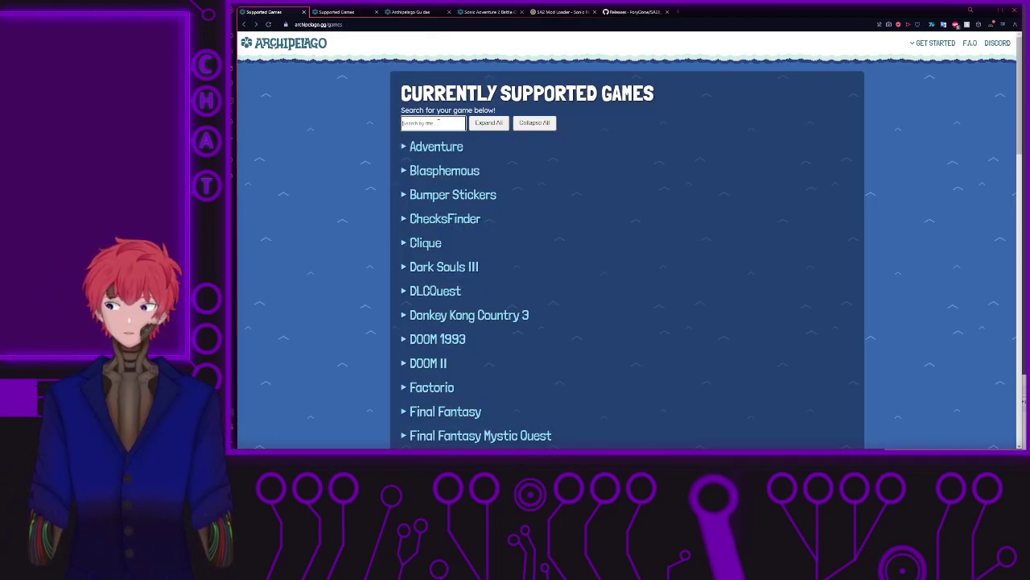
click(438, 121)
text(son)
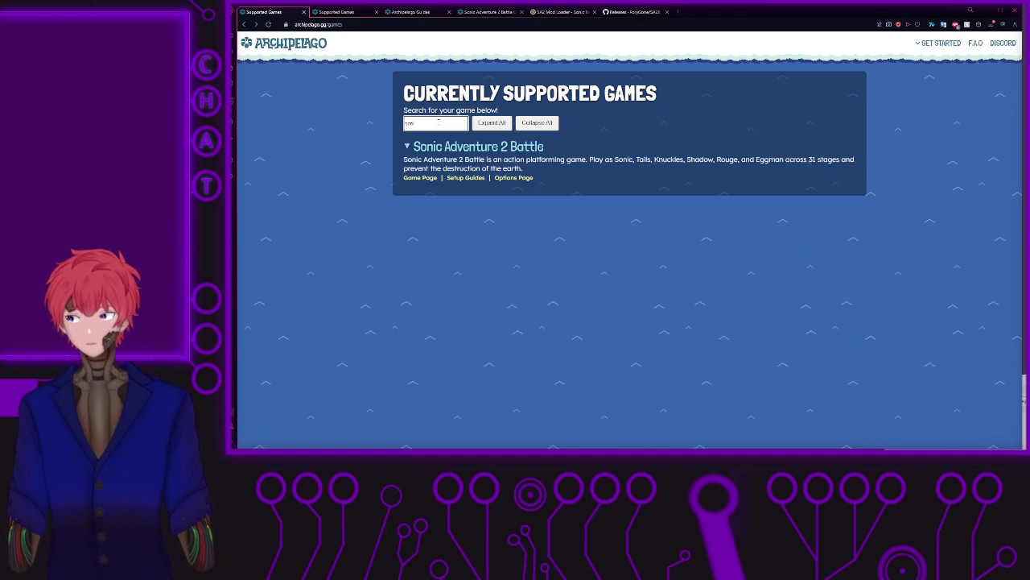
click(515, 180)
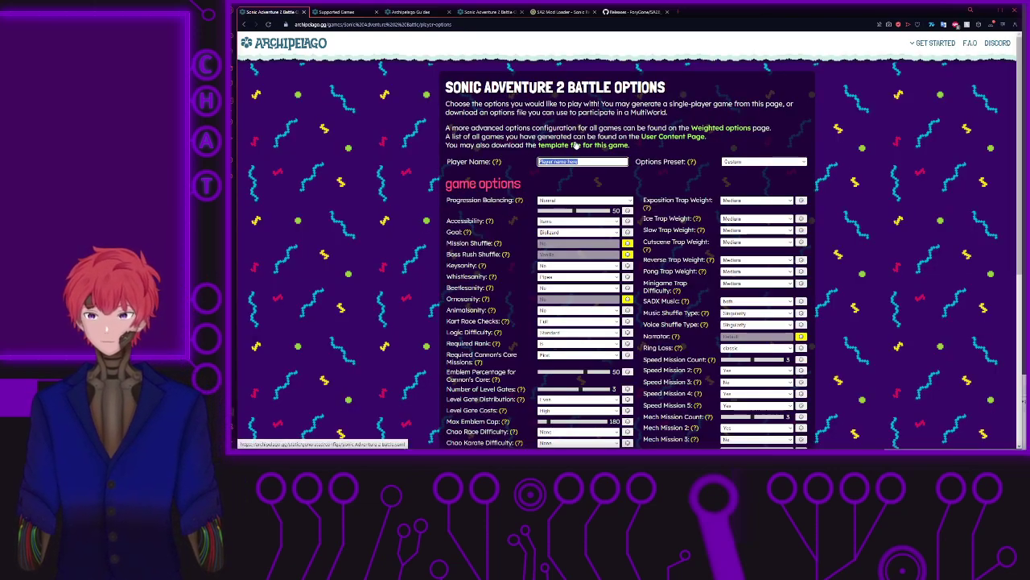
Step: Enter the player name, review the game options down to Death Link, and export them as an options file
text(Bl)
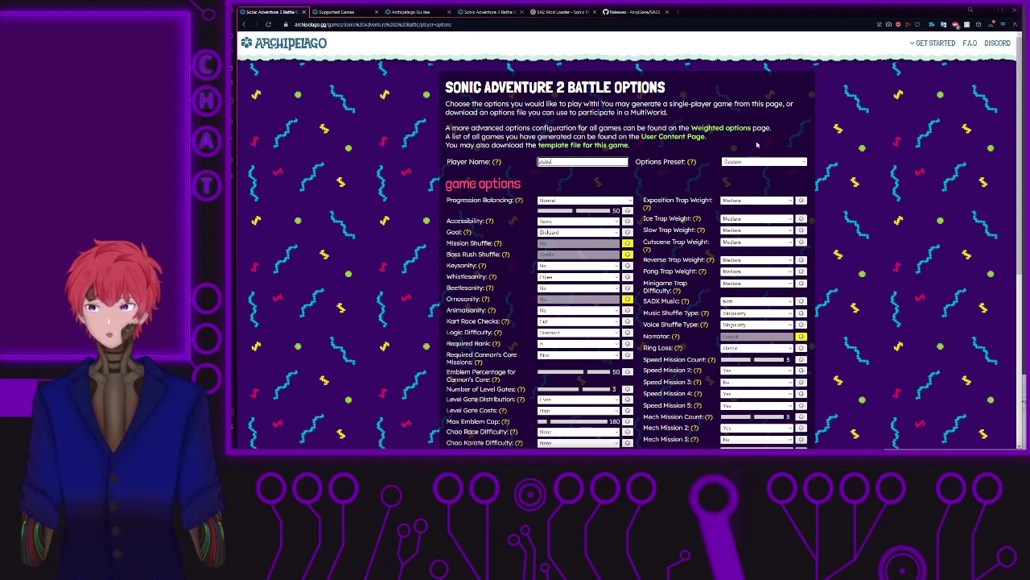
click(687, 148)
scroll(708, 251, down, 3)
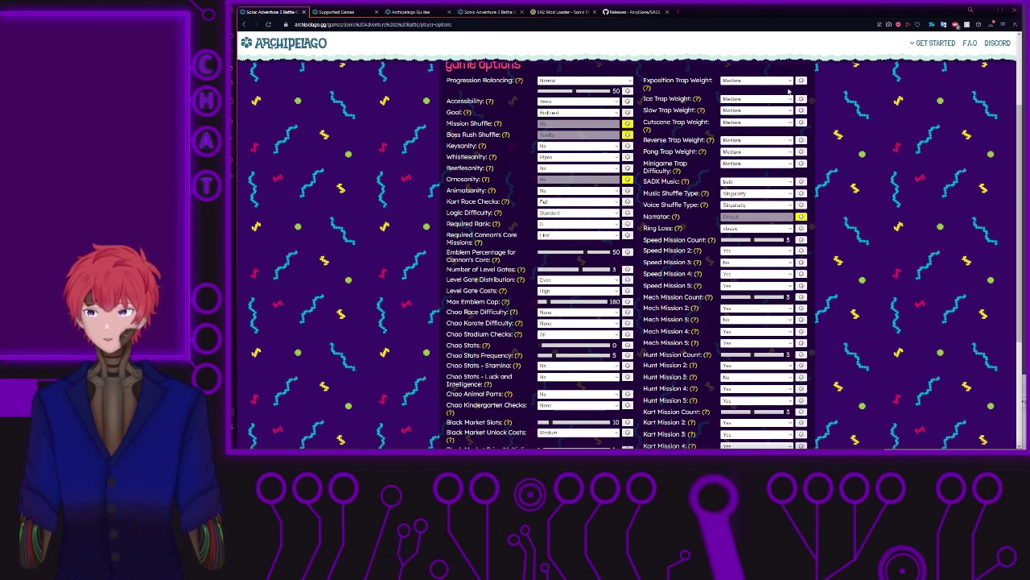
scroll(870, 112, down, 1)
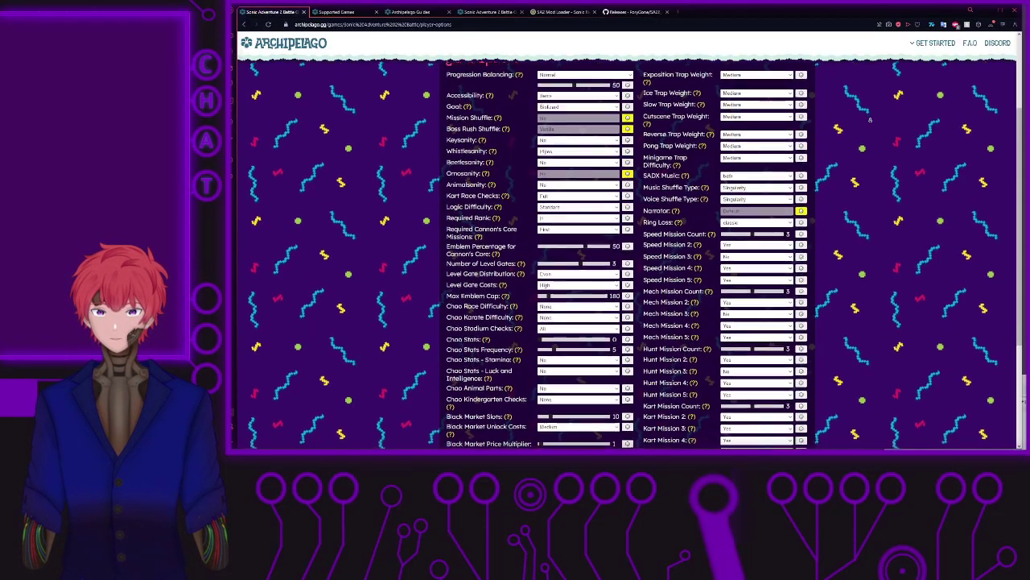
scroll(869, 120, down, 1)
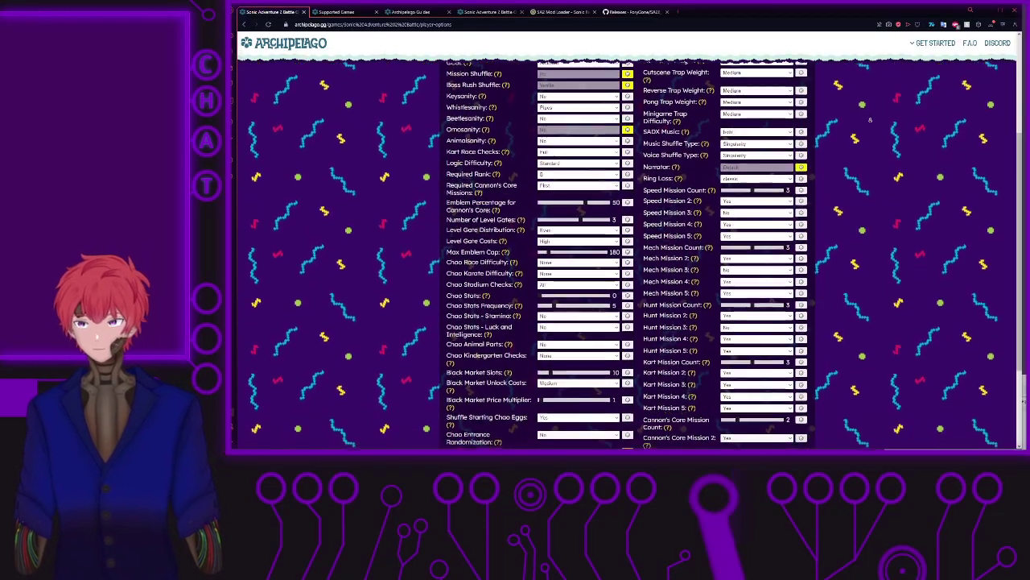
scroll(869, 120, down, 1)
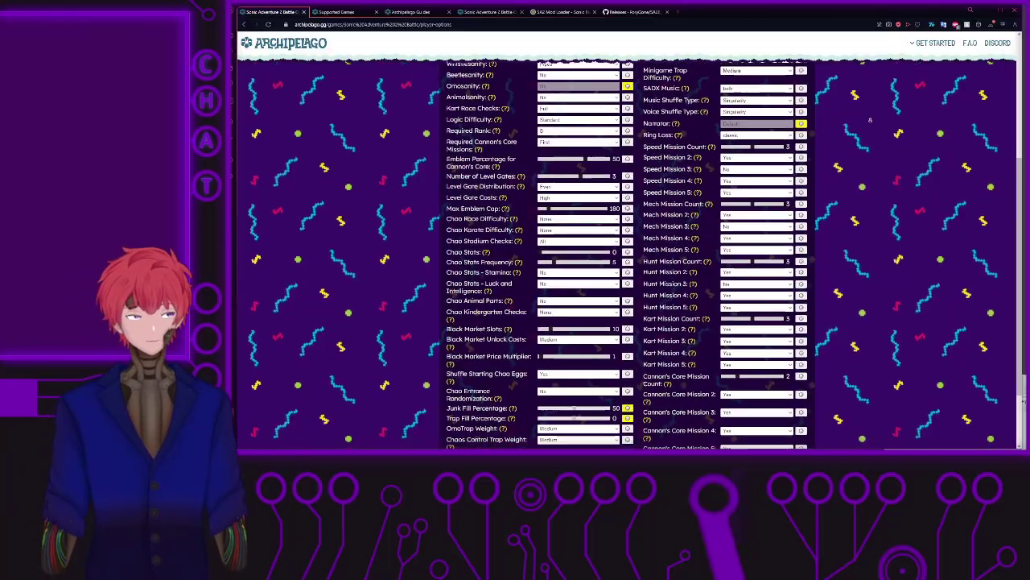
scroll(870, 120, down, 1)
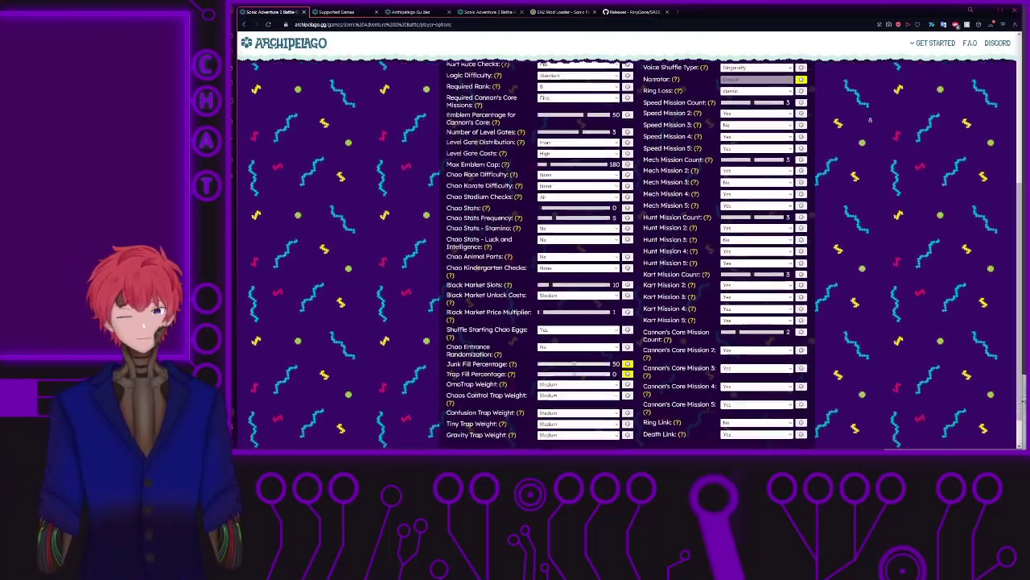
scroll(869, 120, down, 1)
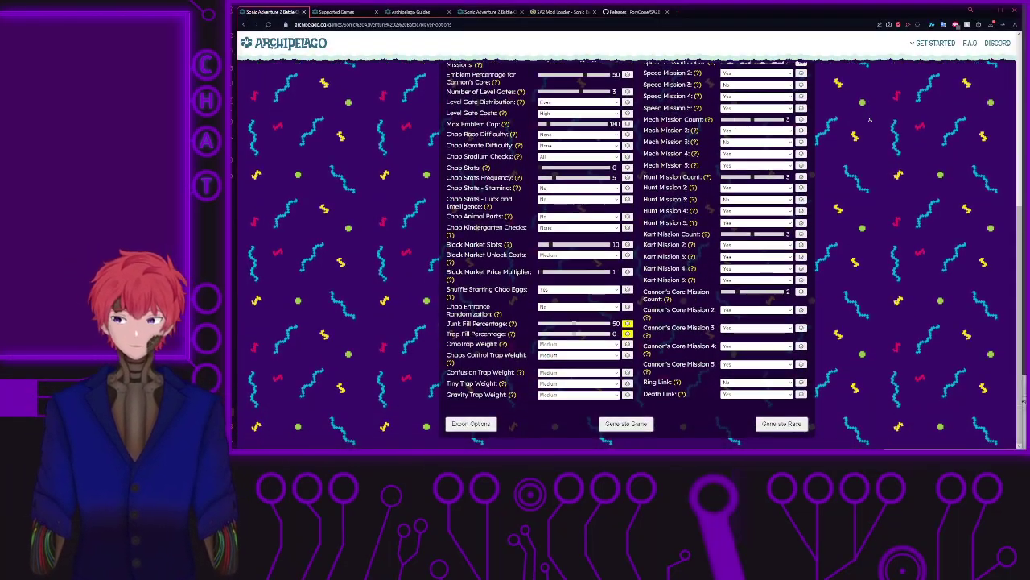
click(476, 428)
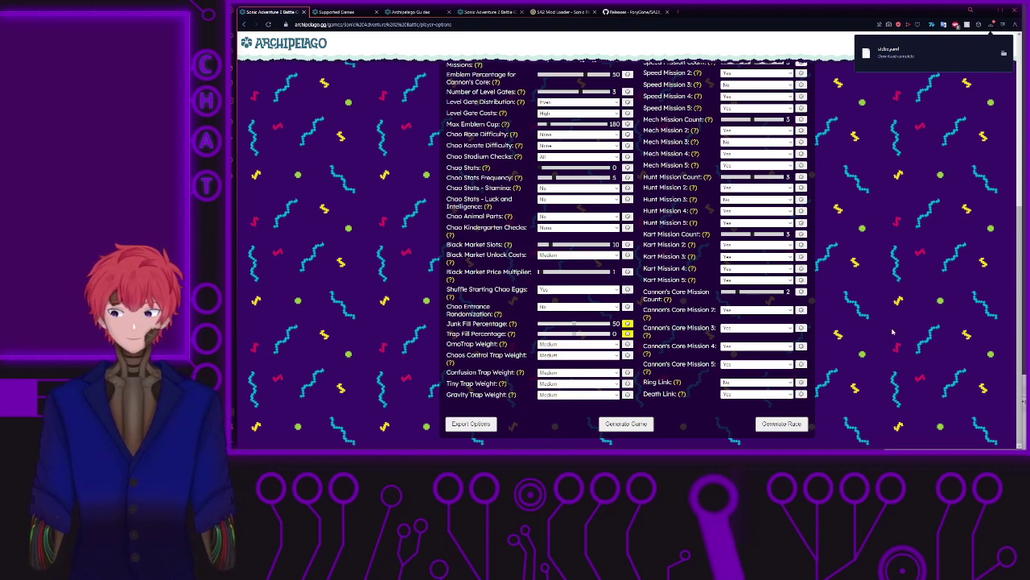
Step: Generate a game from the current options and highlight the seed on its Seed Info page
click(632, 428)
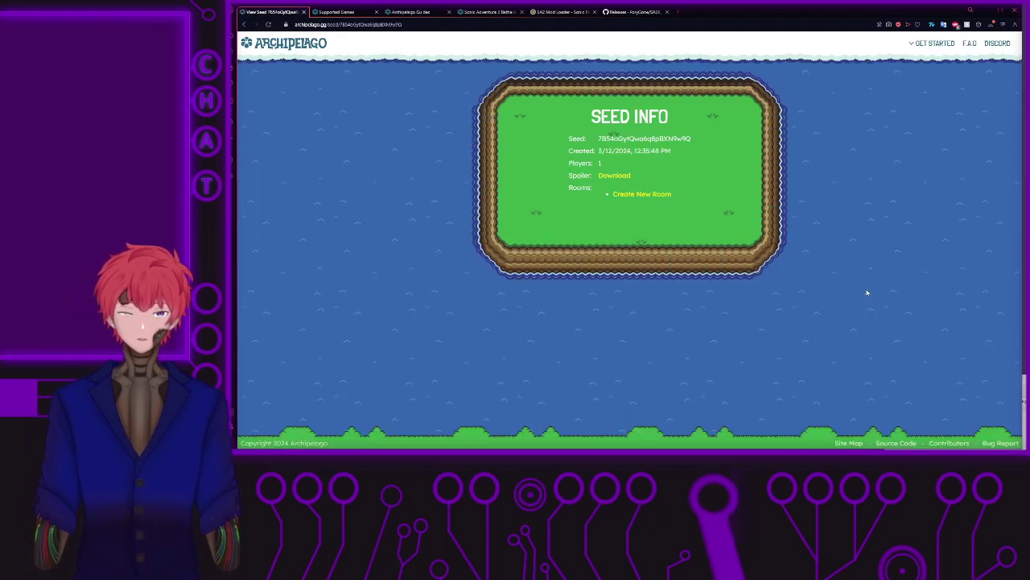
triple_click(596, 141)
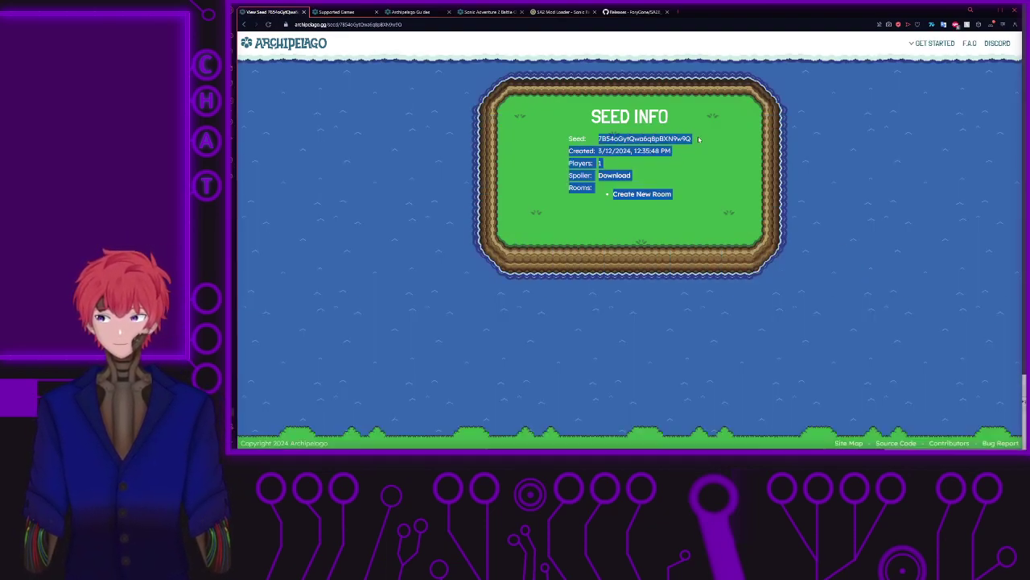
click(600, 151)
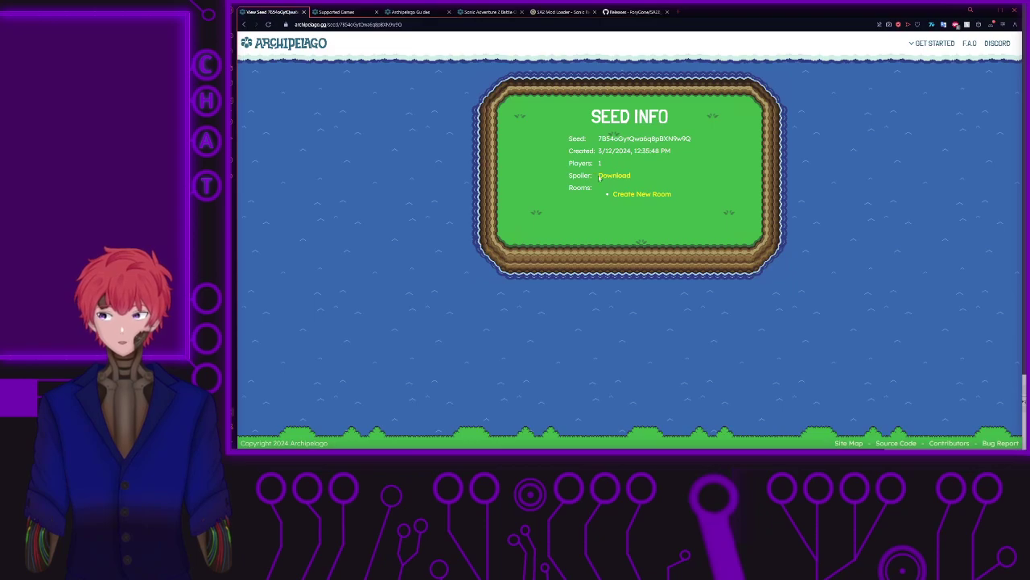
Step: Open the seed's spoiler log, look through its settings and item locations, close it, and return to the Seed Info page
click(602, 176)
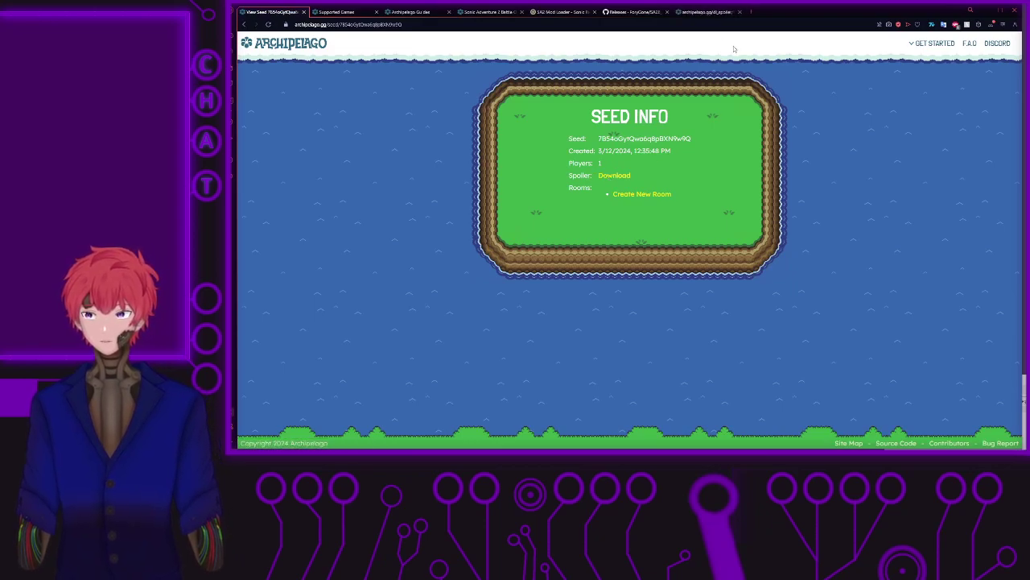
click(708, 12)
scroll(418, 158, down, 15)
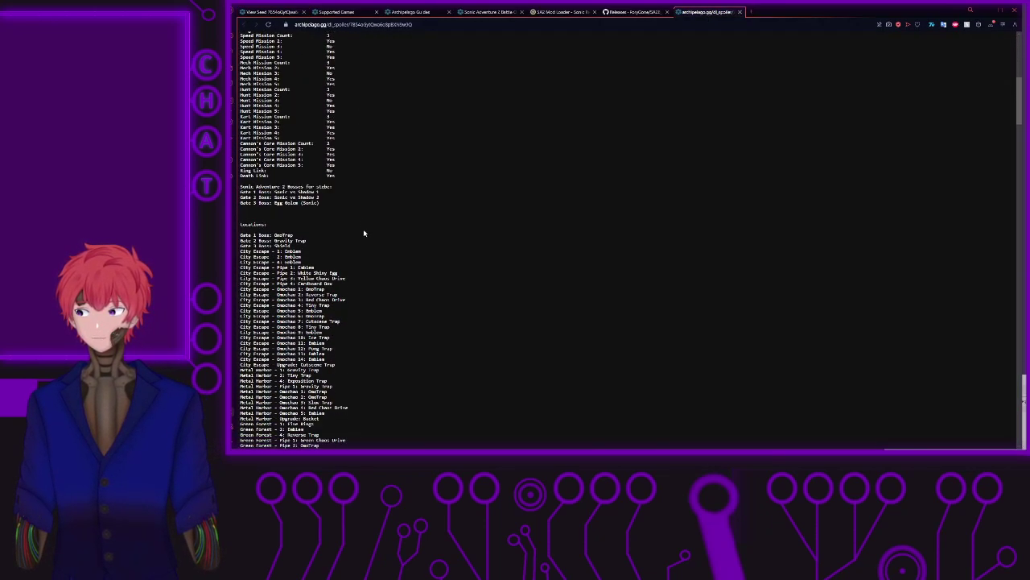
key(ctrl+w)
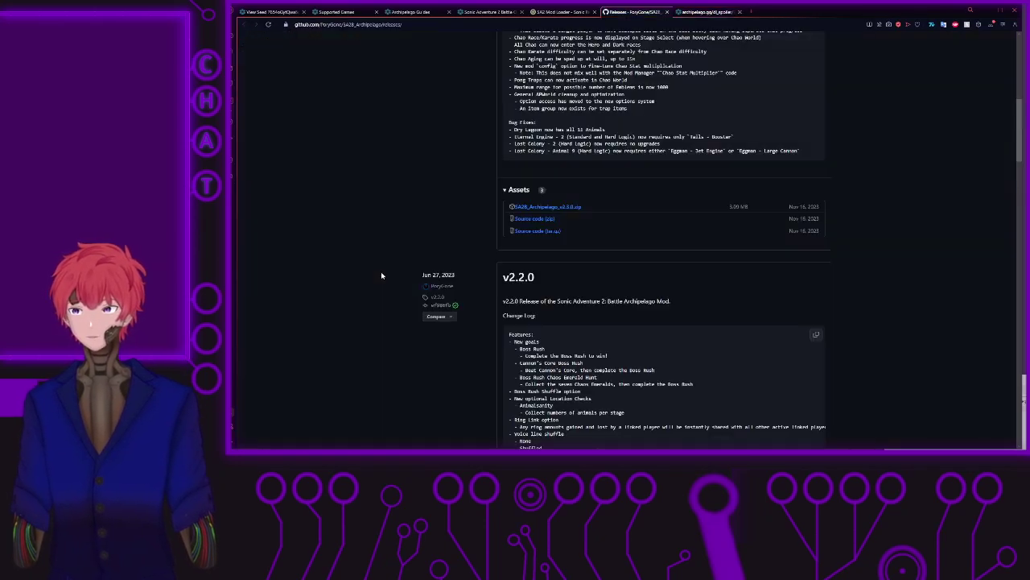
click(268, 12)
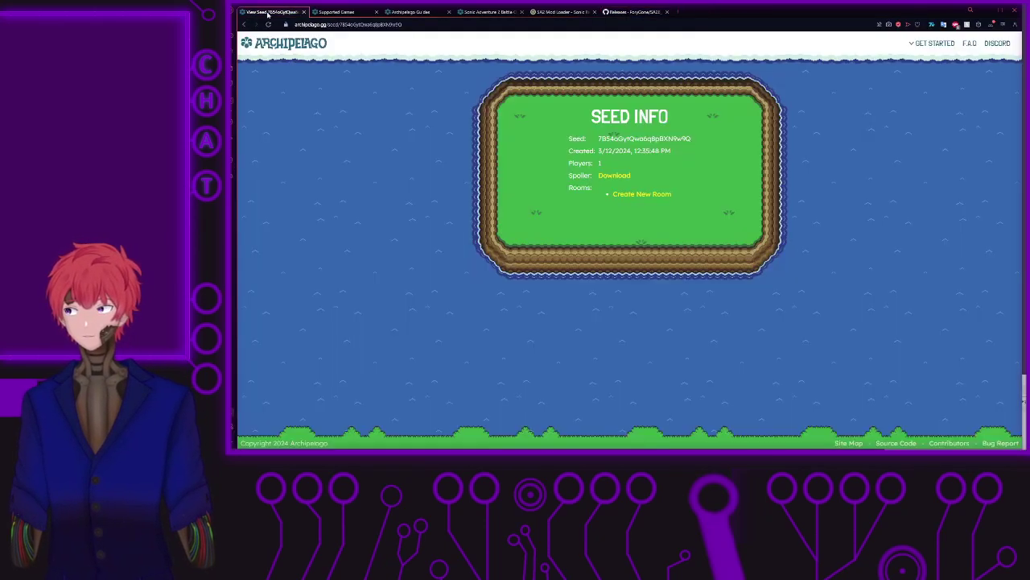
Step: Create a new room from the generated seed and copy its connection address, archipelago.gg:56634
click(649, 195)
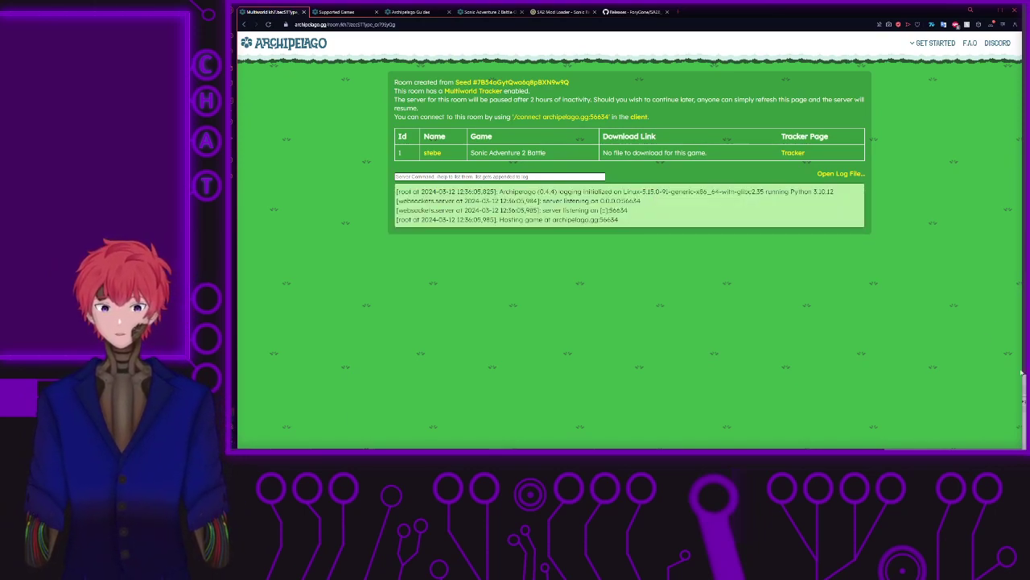
mouse_move(563, 117)
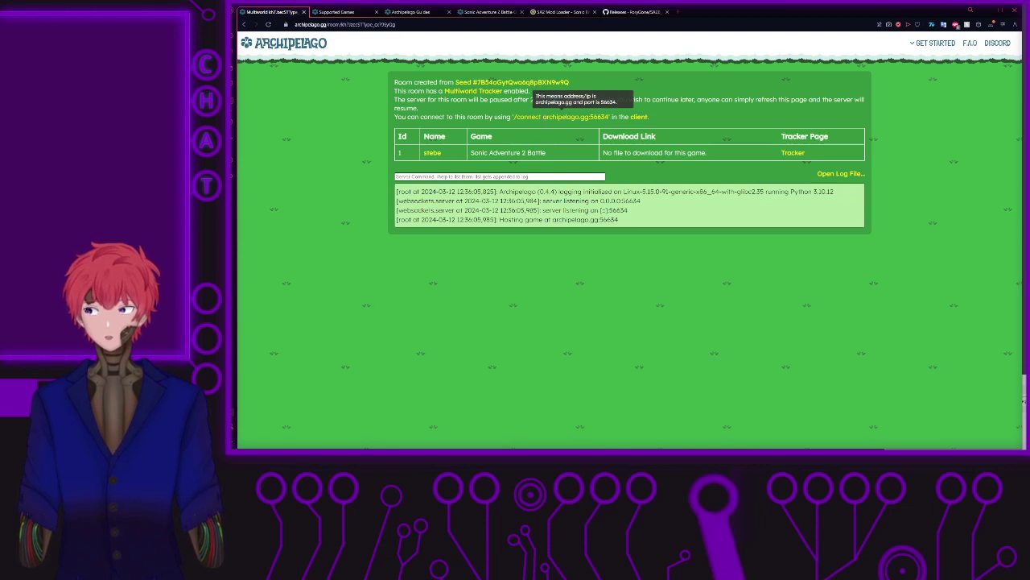
drag(589, 117, 607, 122)
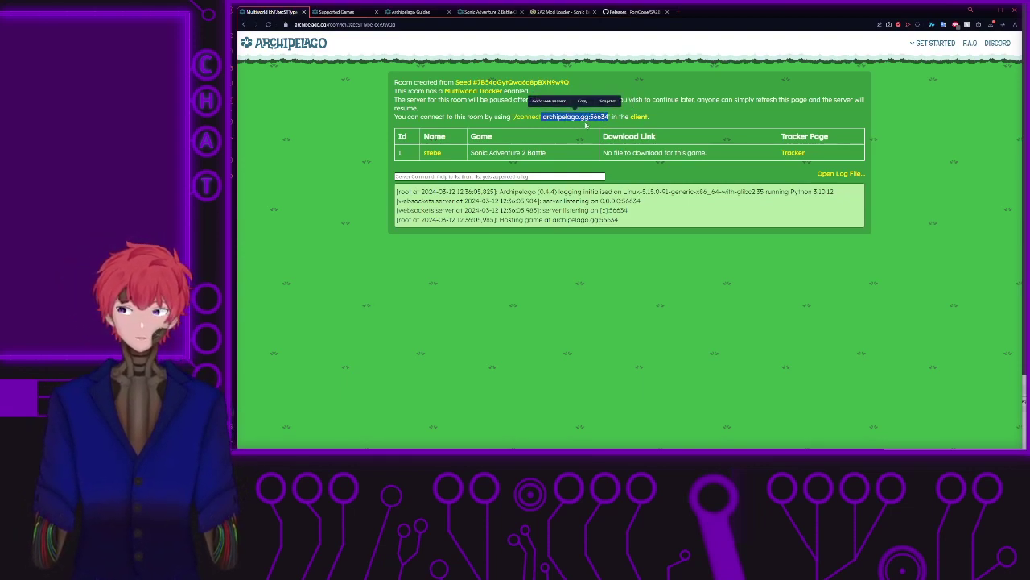
Step: In SA2 Mod Manager, configure SA2B_Archipelago with server IP archipelago.gg:56634 and the room's player name, and save the mod settings
key(alt+Tab)
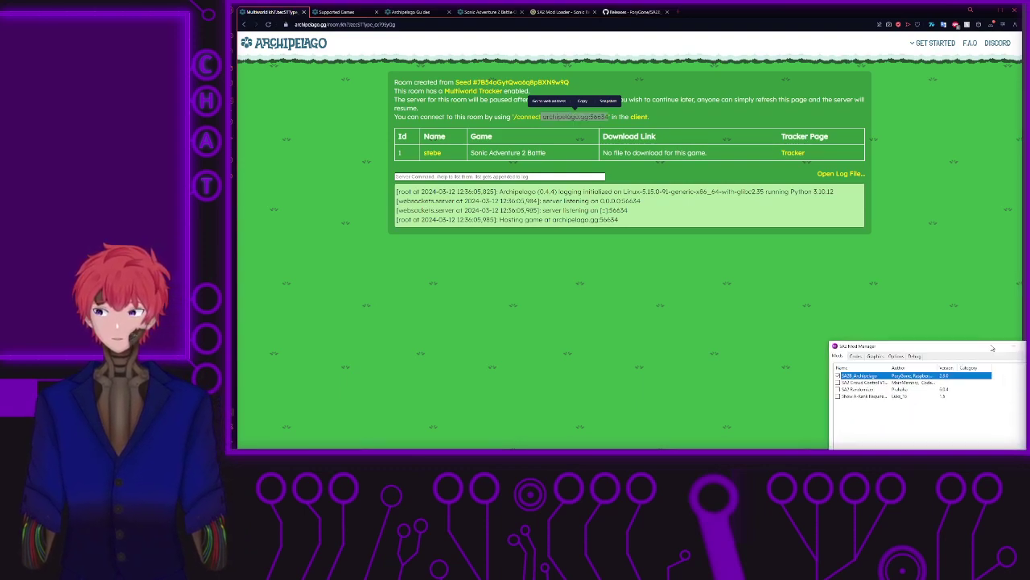
drag(909, 173, 898, 167)
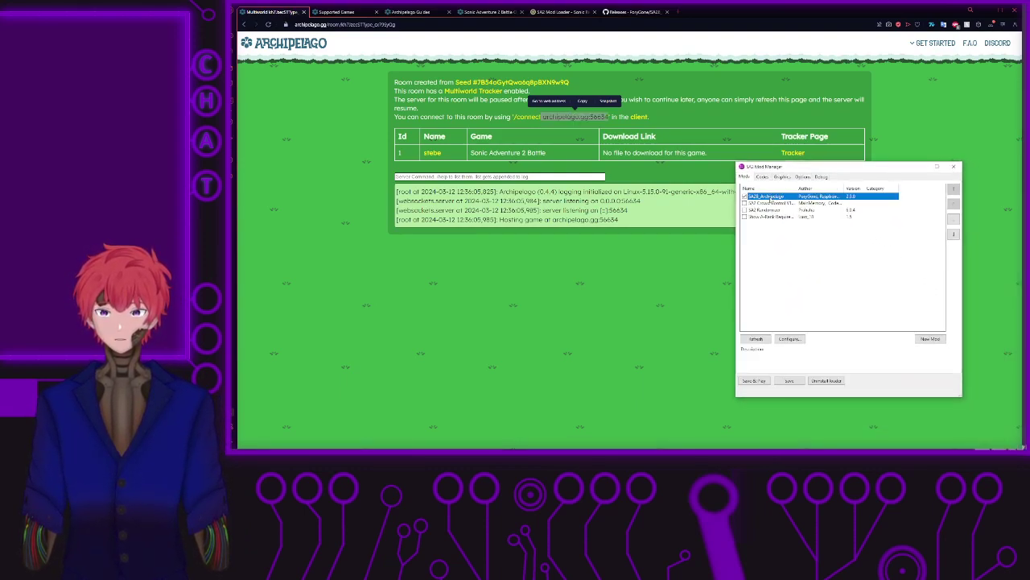
click(792, 339)
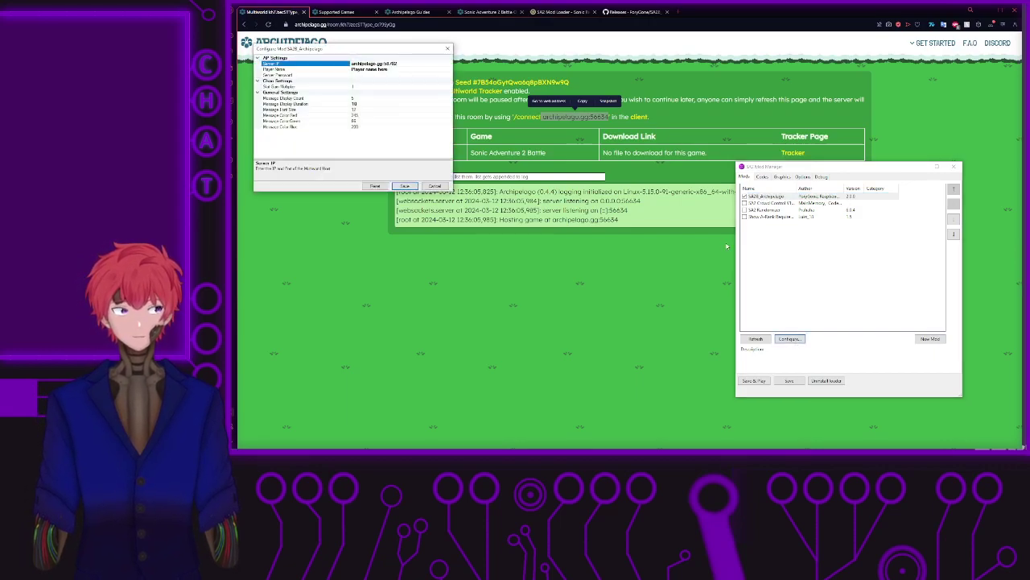
drag(388, 49, 691, 195)
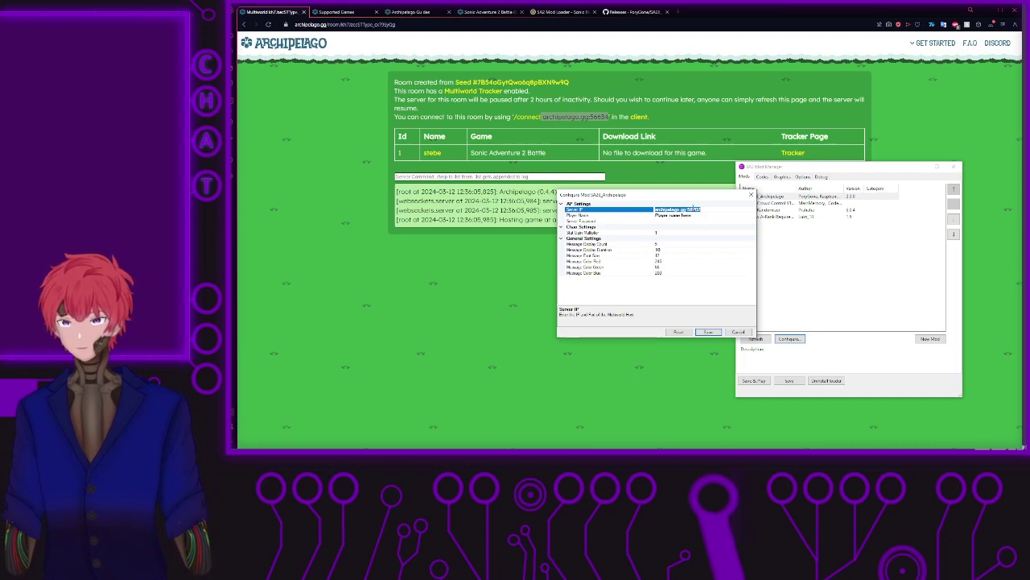
text(archipelago.gg:56654)
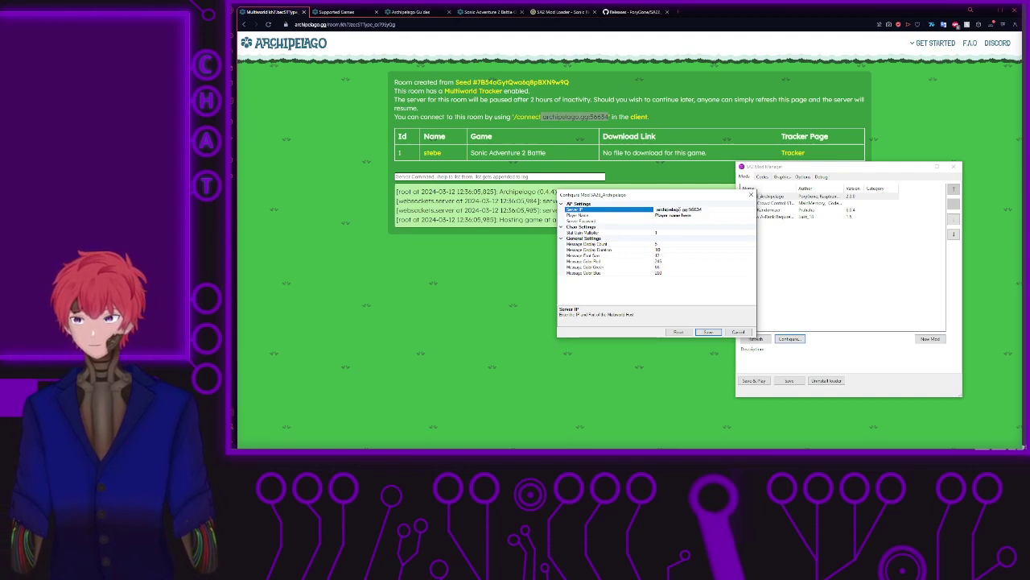
click(701, 215)
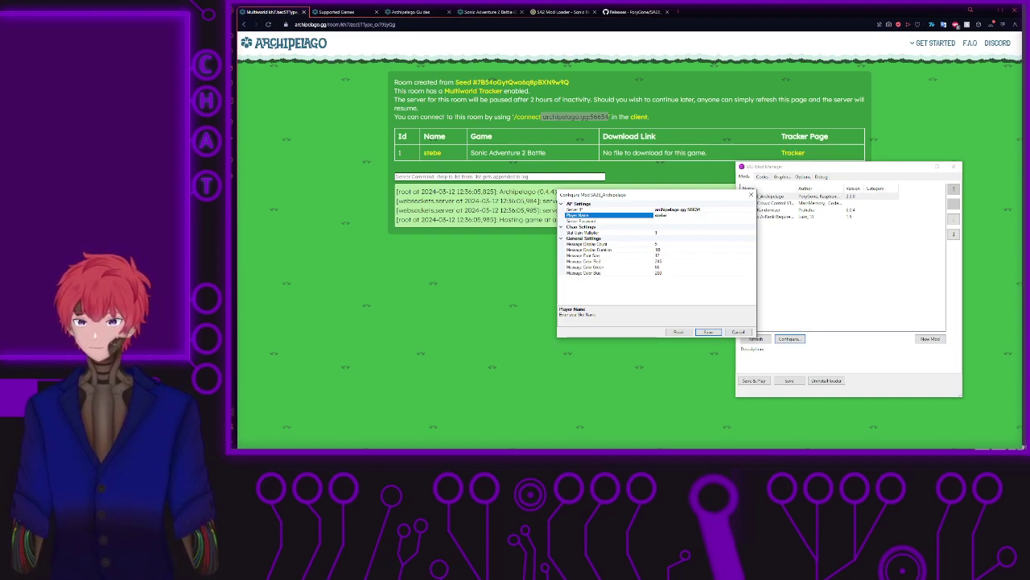
click(708, 333)
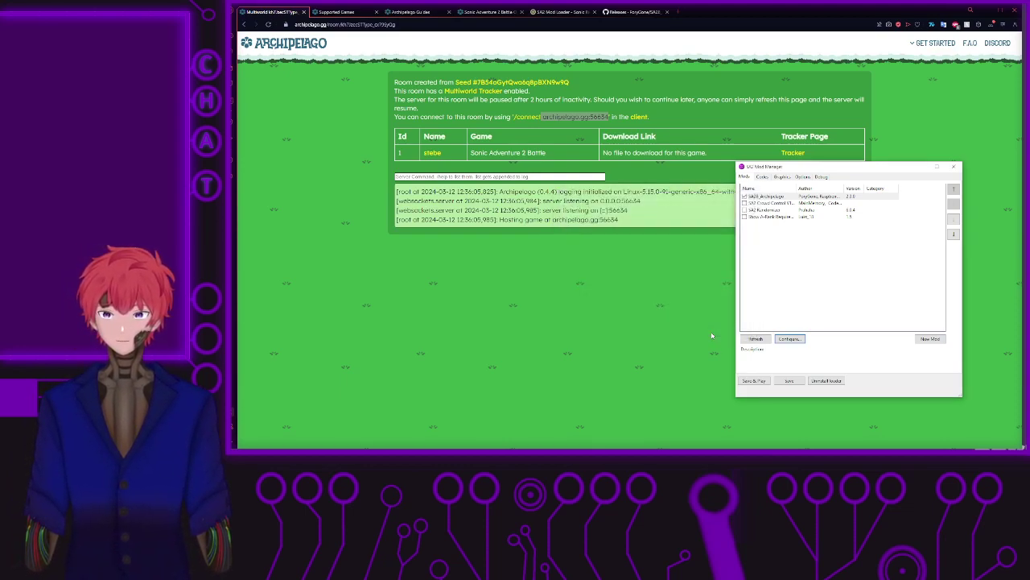
click(797, 382)
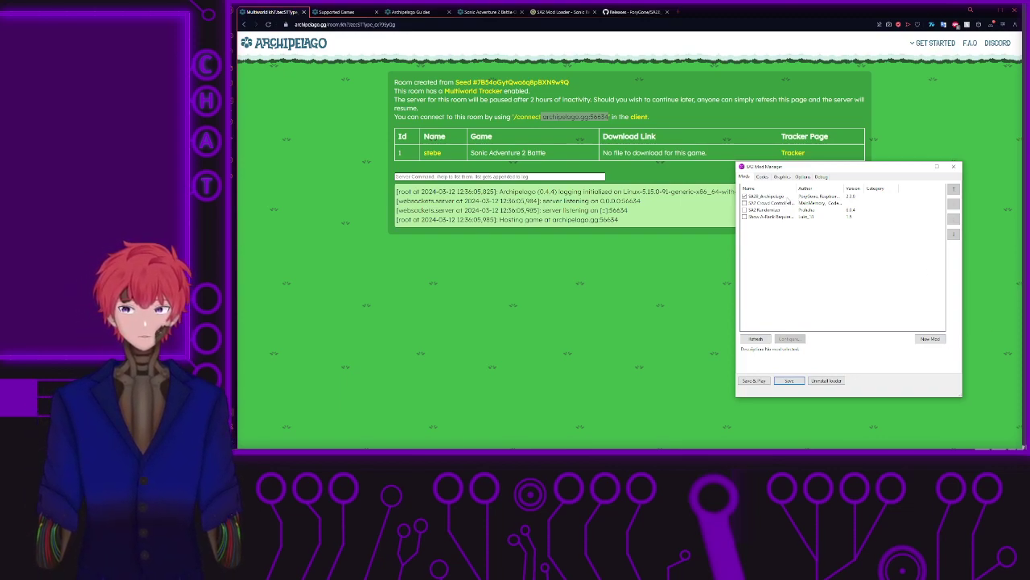
Step: Open the SA2B_Archipelago mod's folder, run the CopyAPCppDLL batch file, and return to the mod manager
click(767, 196)
right_click(785, 197)
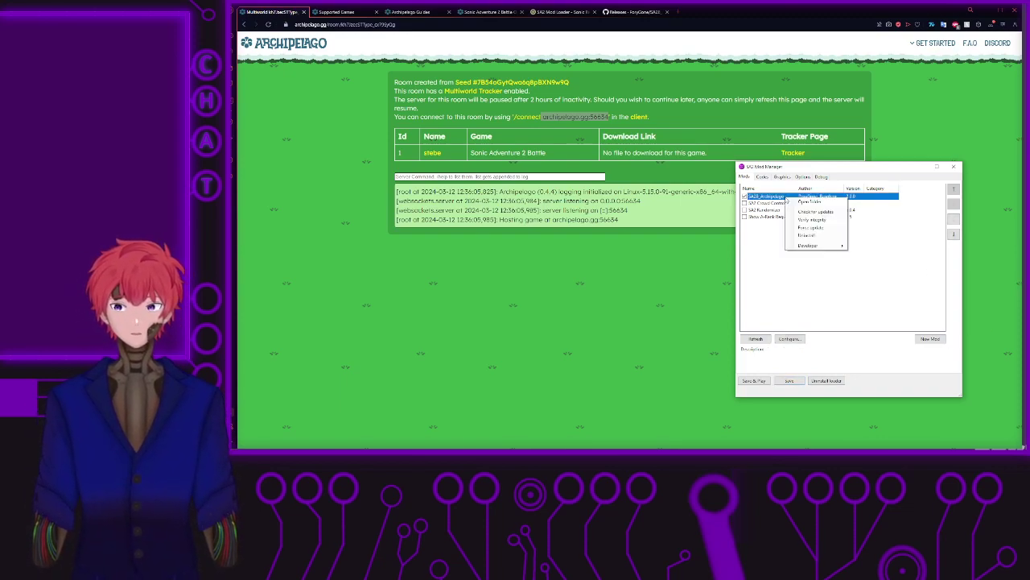
click(788, 202)
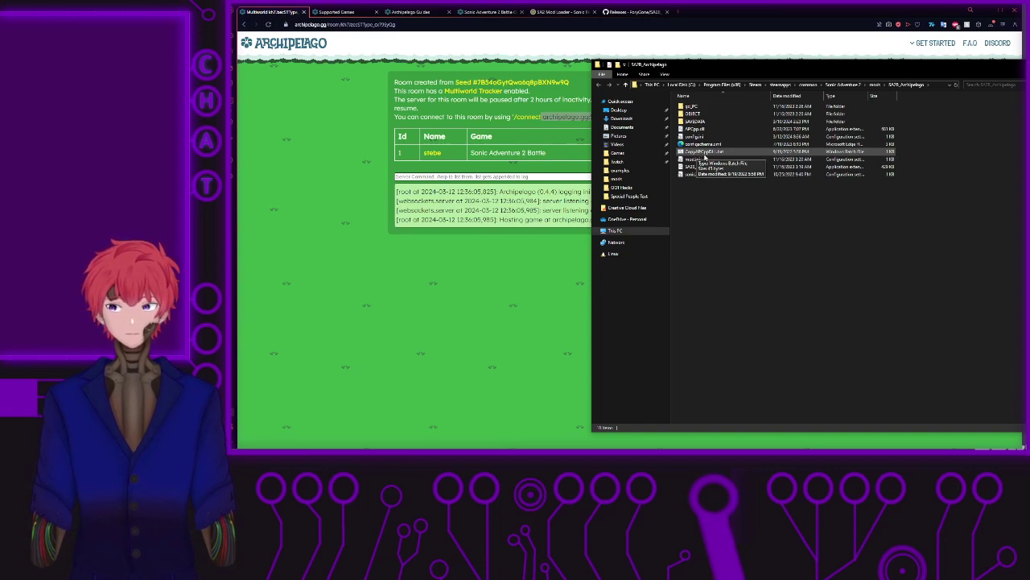
click(705, 153)
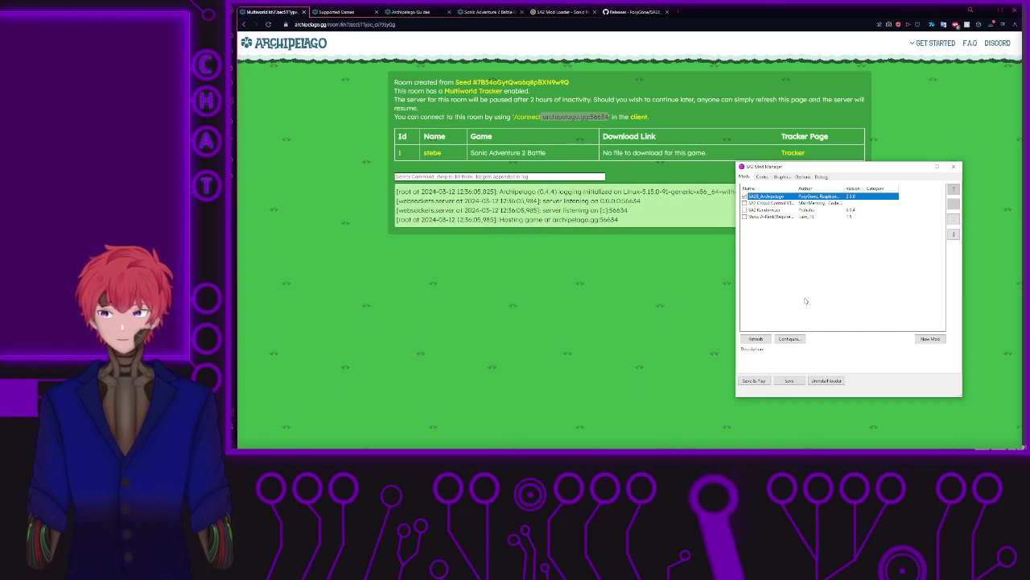
click(804, 300)
Step: Save the mod setup and launch the game, then load save File 01 and accept its warning
click(755, 381)
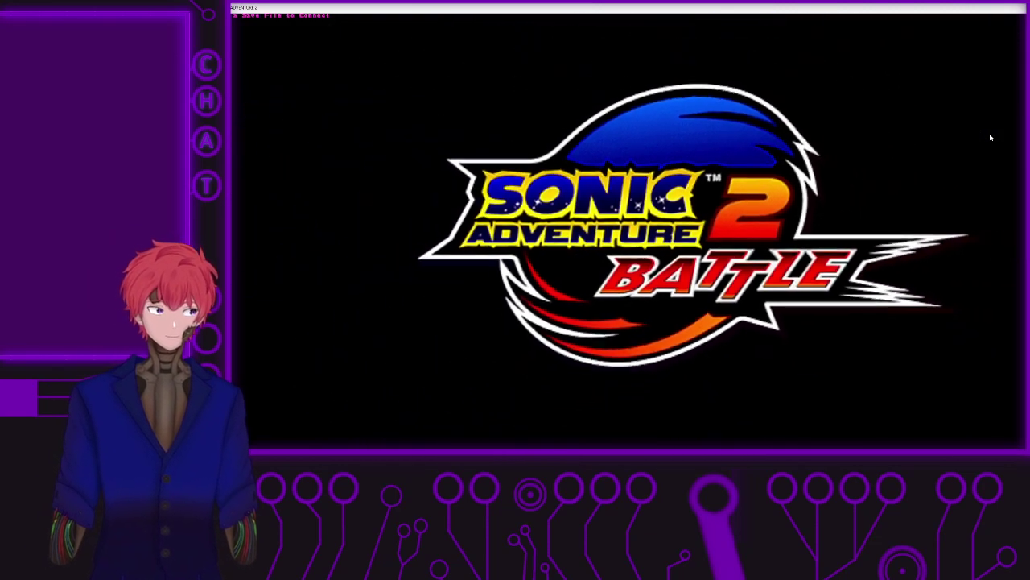
key(Return)
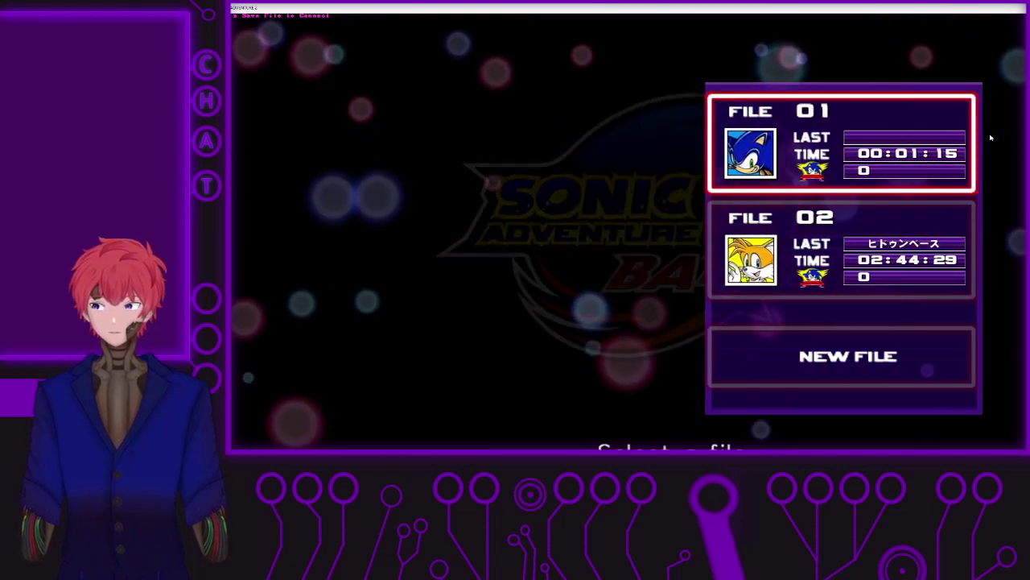
key(Return)
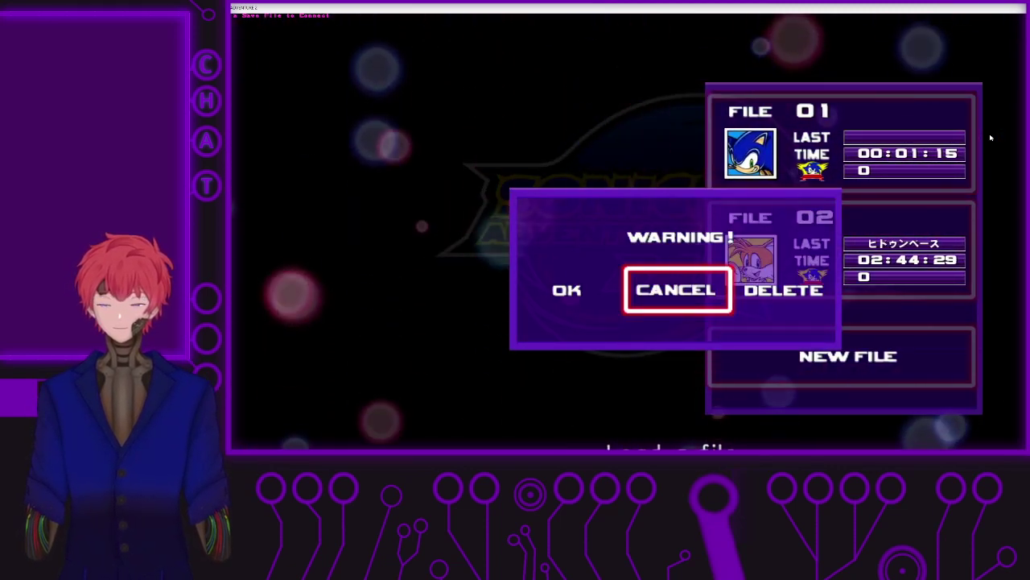
key(Left)
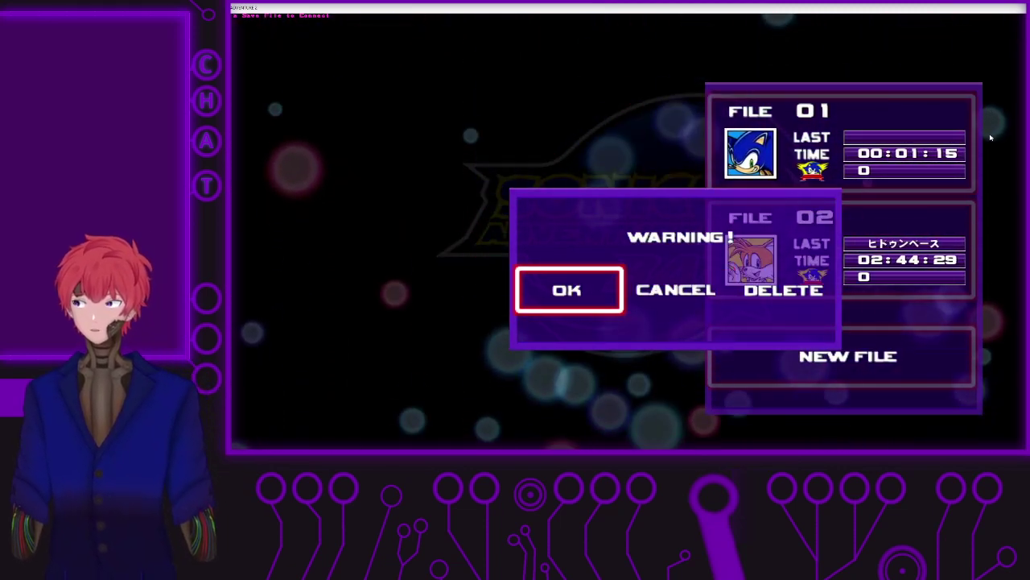
key(Return)
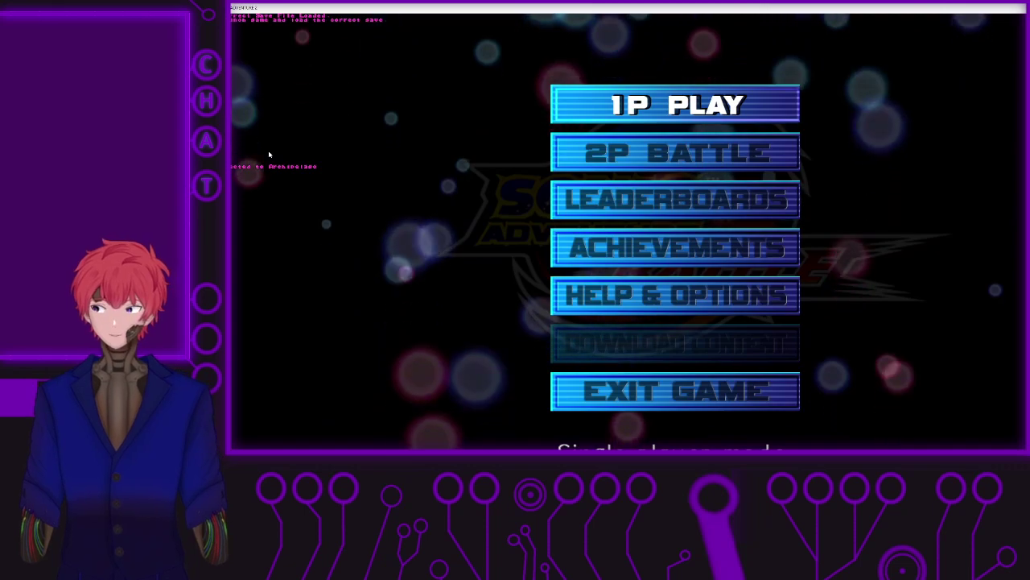
Step: Start 1P Play and enter Stage Select
key(Return)
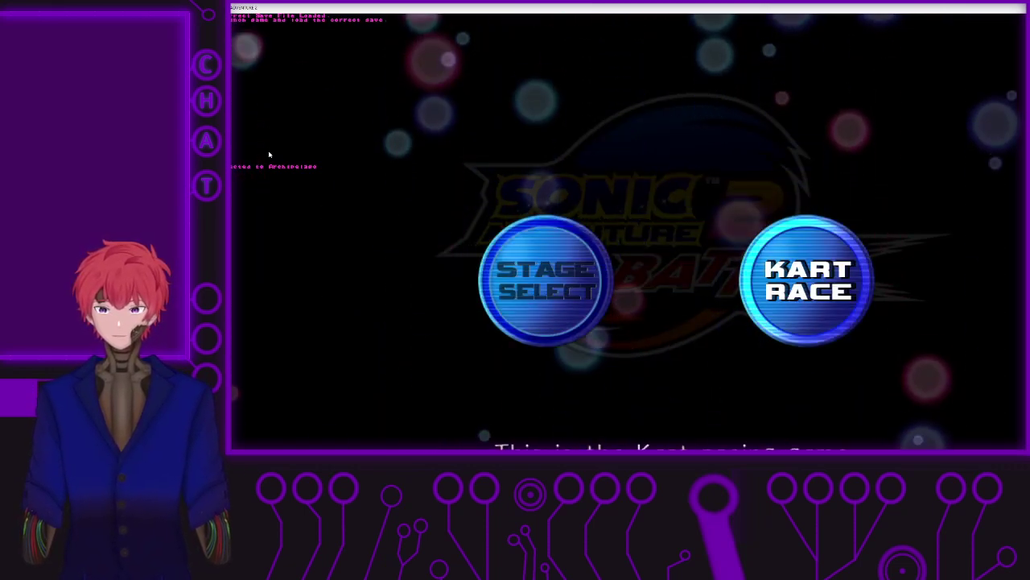
key(Left)
key(Return)
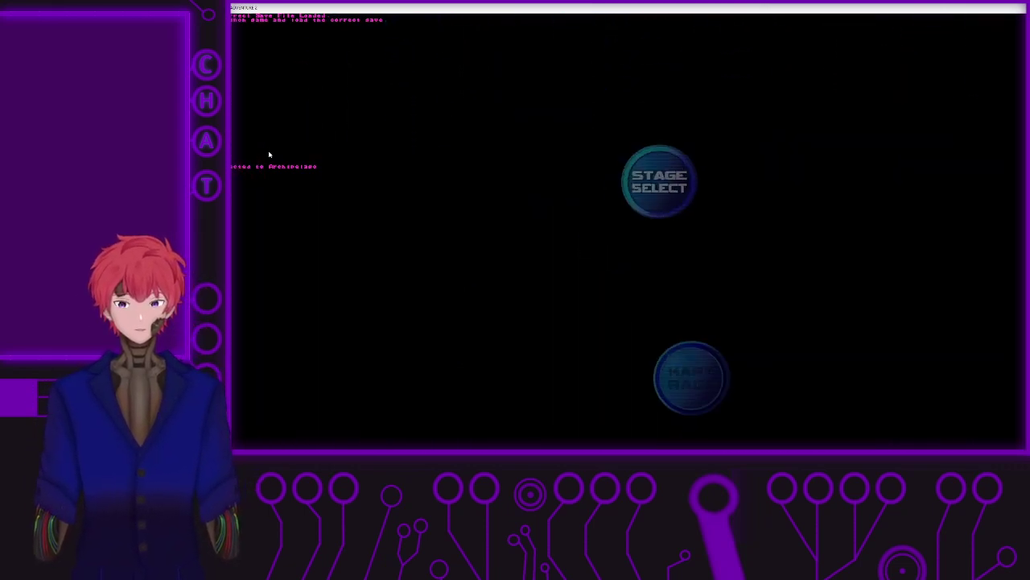
Step: Look through the available stages on the map, including Weapons Bed and White Jungle, and request to quit the game
key(Right)
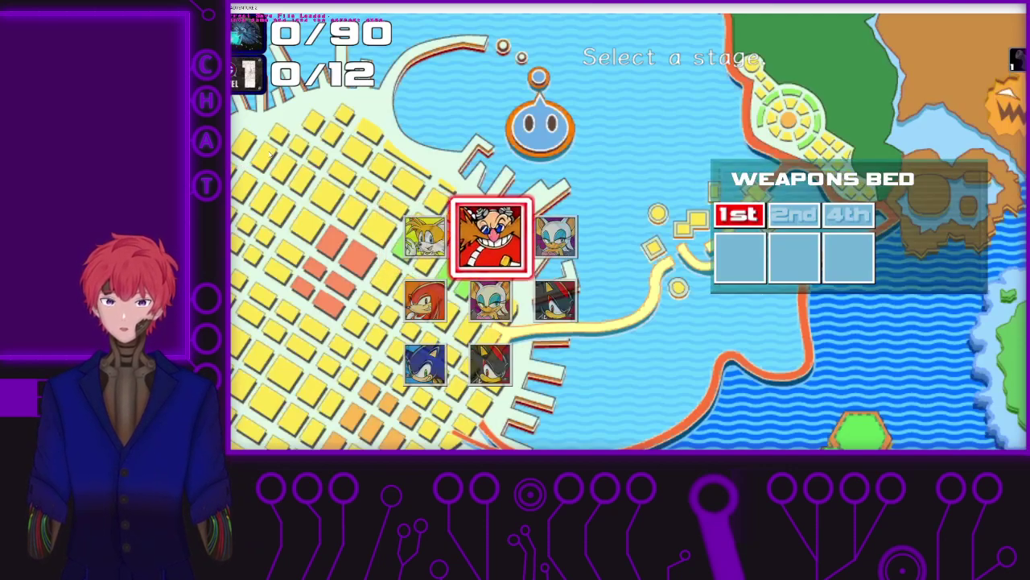
key(Right)
key(Left)
key(Down)
key(Right)
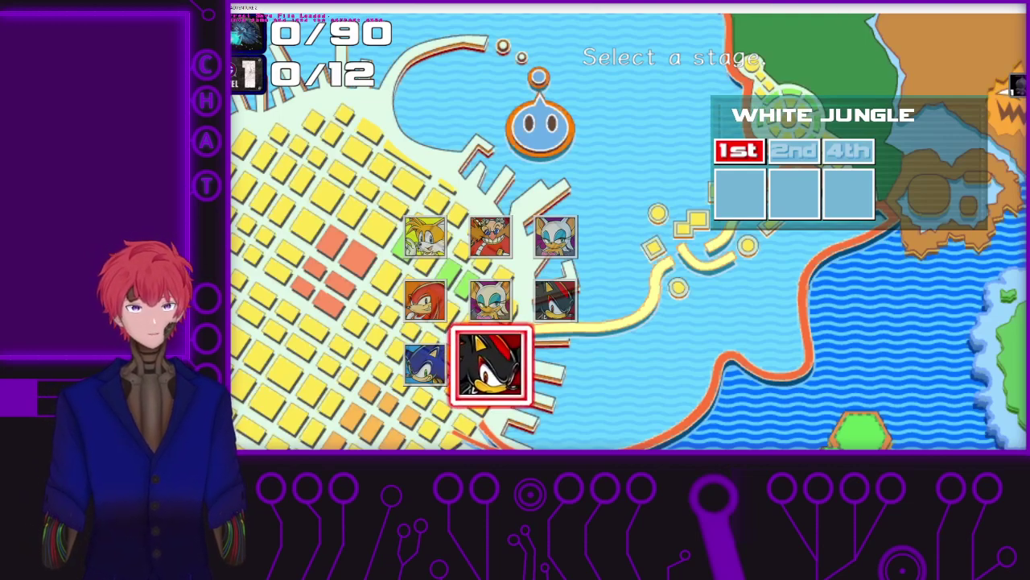
key(alt+F4)
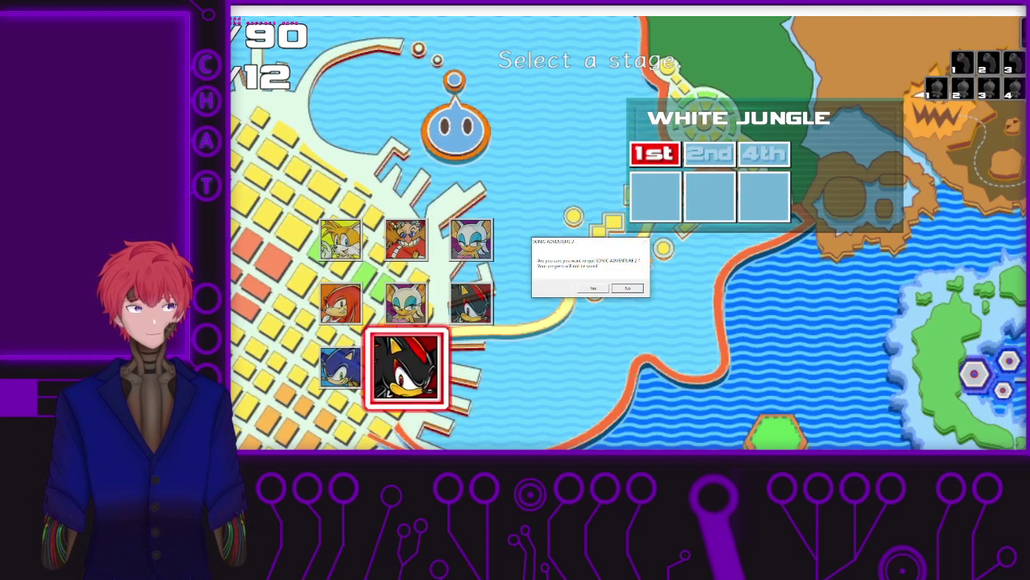